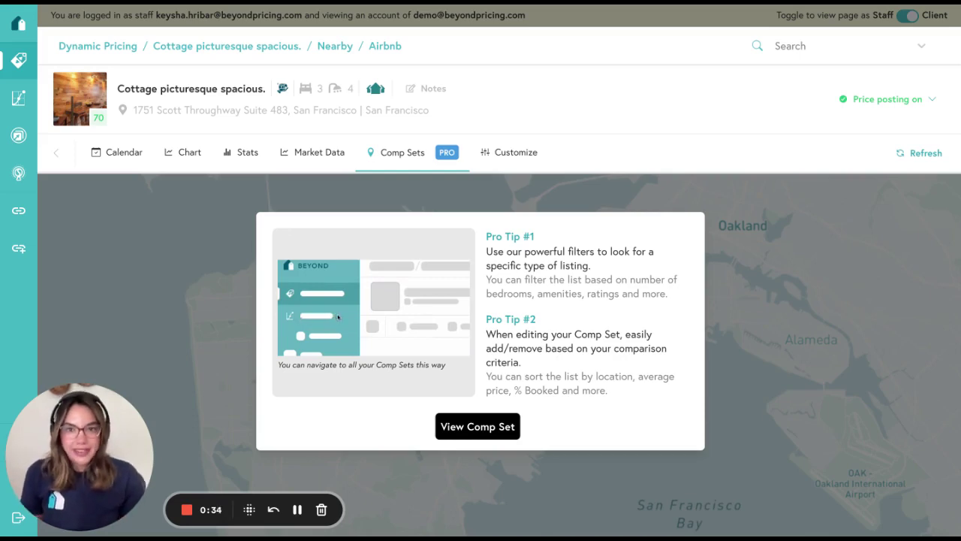
# Open the Cottage listing's competitor set table of three comps priced $143–$195 over 30 days
pyautogui.click(474, 428)
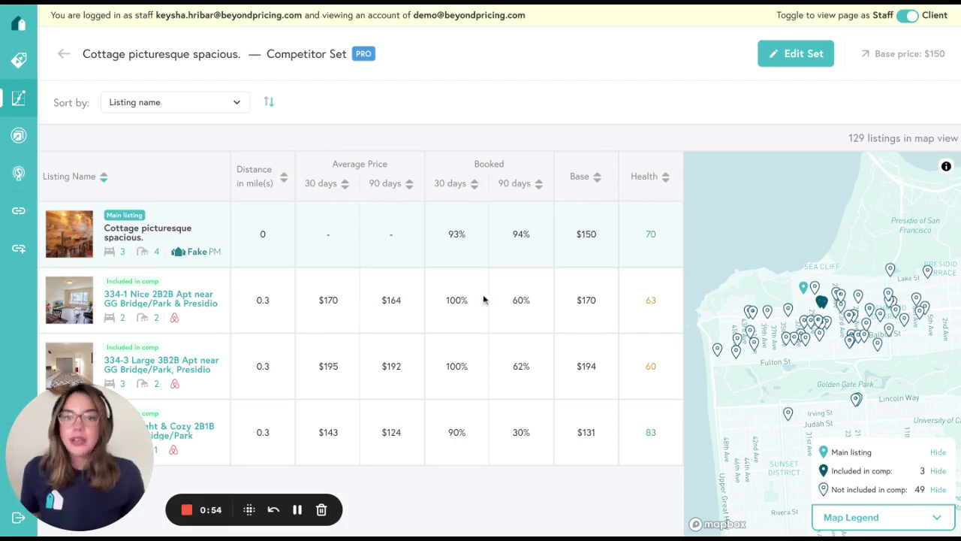
# Edit the comp set, filter listings to a 4+ average rating, and sort by health descending
pyautogui.click(797, 54)
pyautogui.click(895, 107)
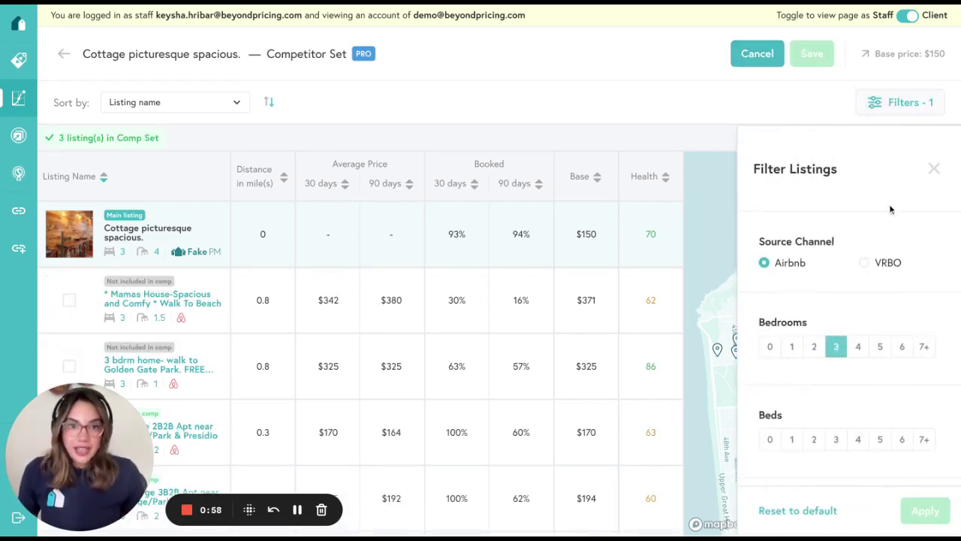
pyautogui.scroll(-5, 888, 405)
pyautogui.scroll(-5, 888, 410)
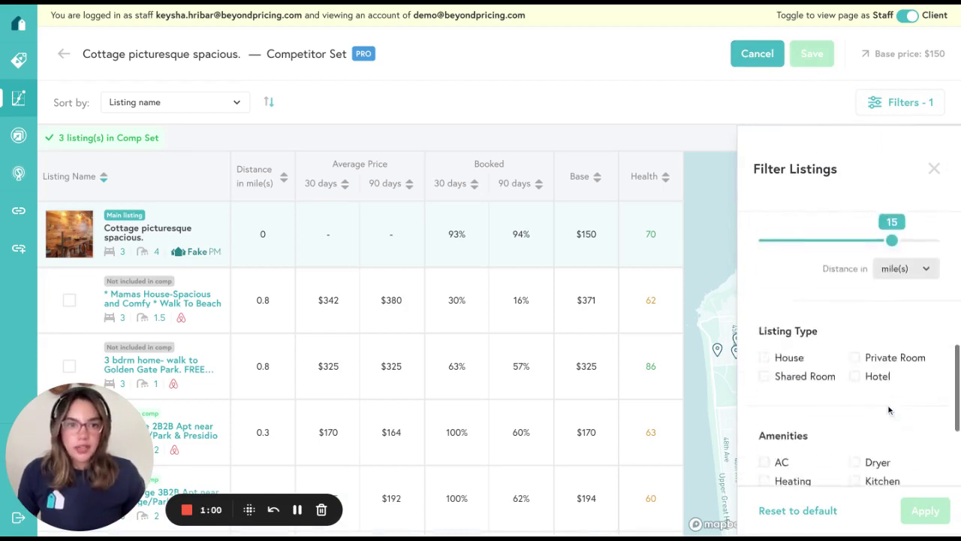
pyautogui.click(823, 448)
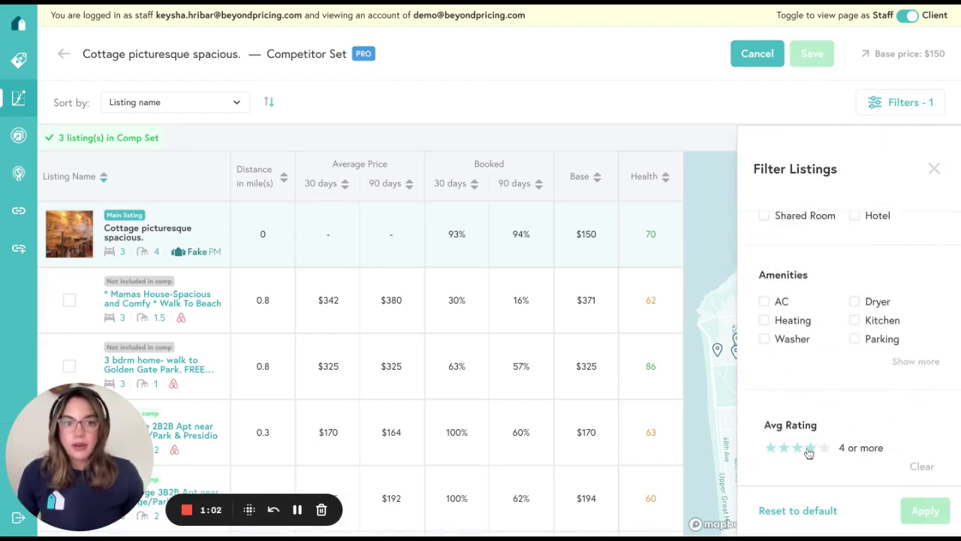
pyautogui.click(926, 511)
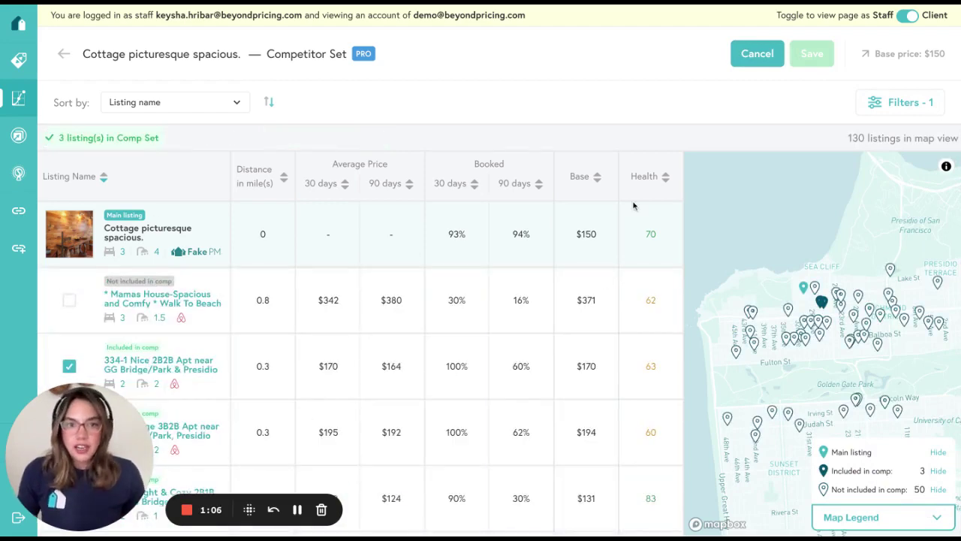
pyautogui.click(665, 183)
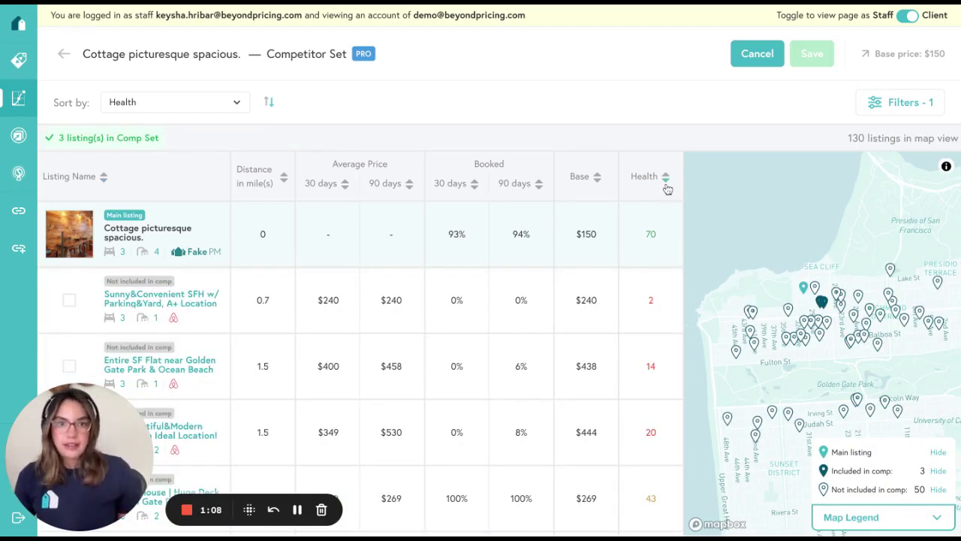
pyautogui.click(666, 185)
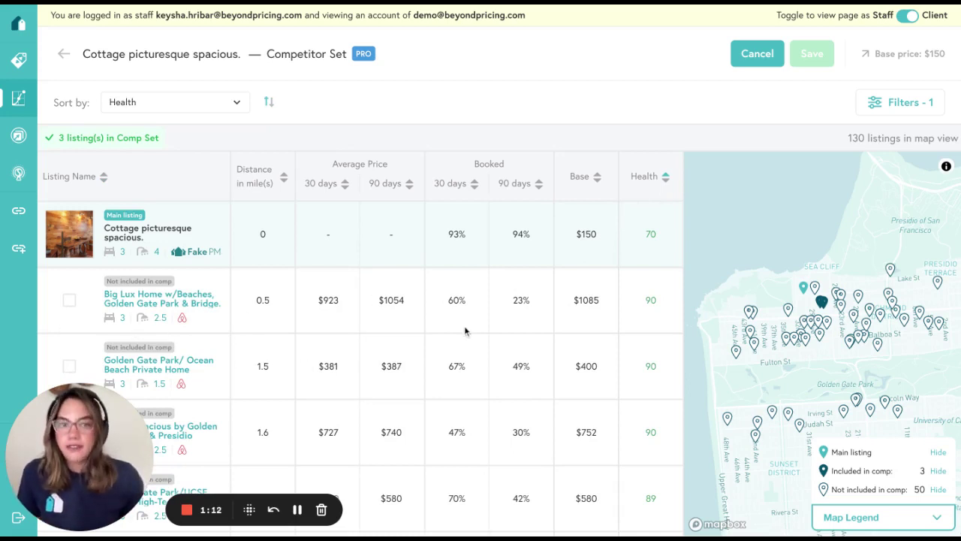
# Add Big Lux Home, Golden Gate Park/Ocean Beach Private Home and Bright Spacious, then save
pyautogui.scroll(-1, 638, 361)
pyautogui.scroll(1, 639, 361)
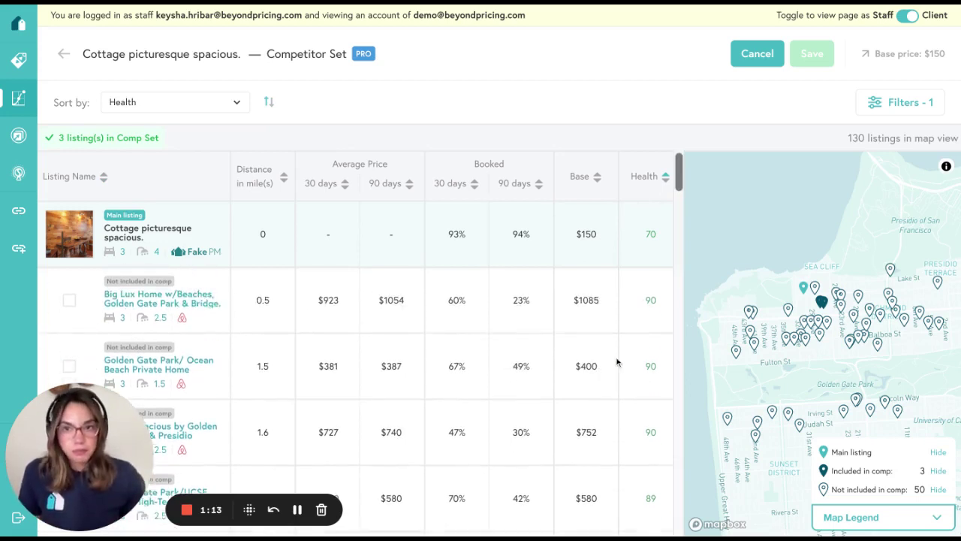
pyautogui.click(70, 307)
pyautogui.scroll(-1, 261, 378)
pyautogui.scroll(-1, 261, 377)
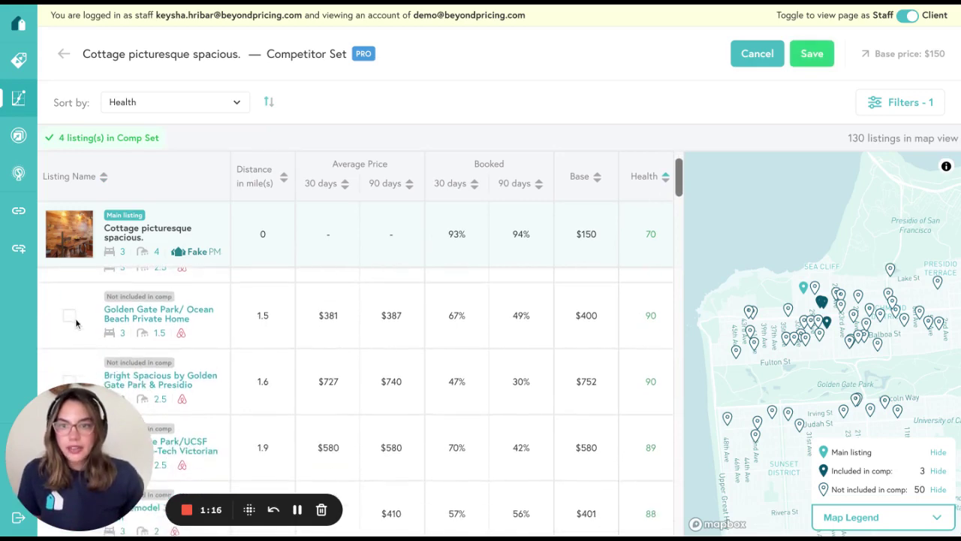
pyautogui.click(70, 318)
pyautogui.scroll(-2, 75, 324)
pyautogui.click(75, 324)
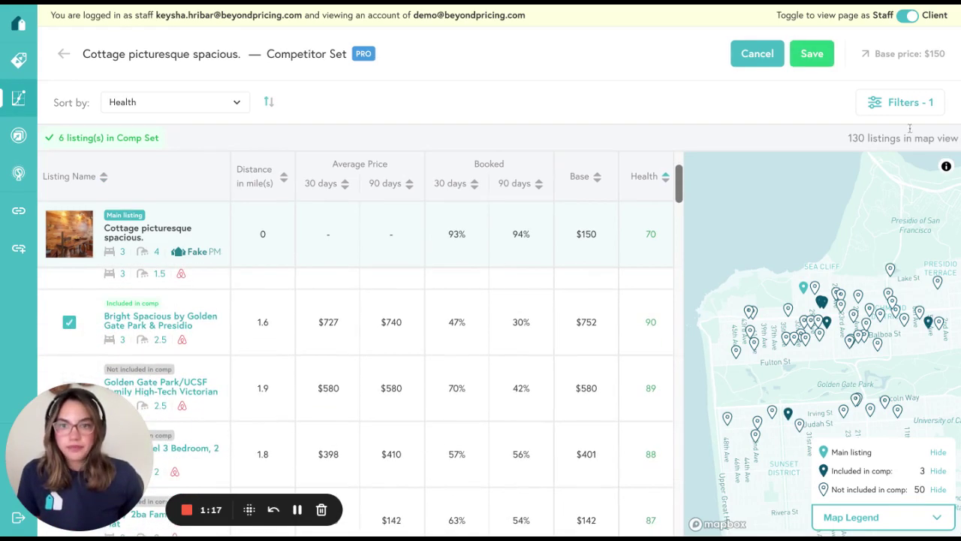
pyautogui.click(830, 64)
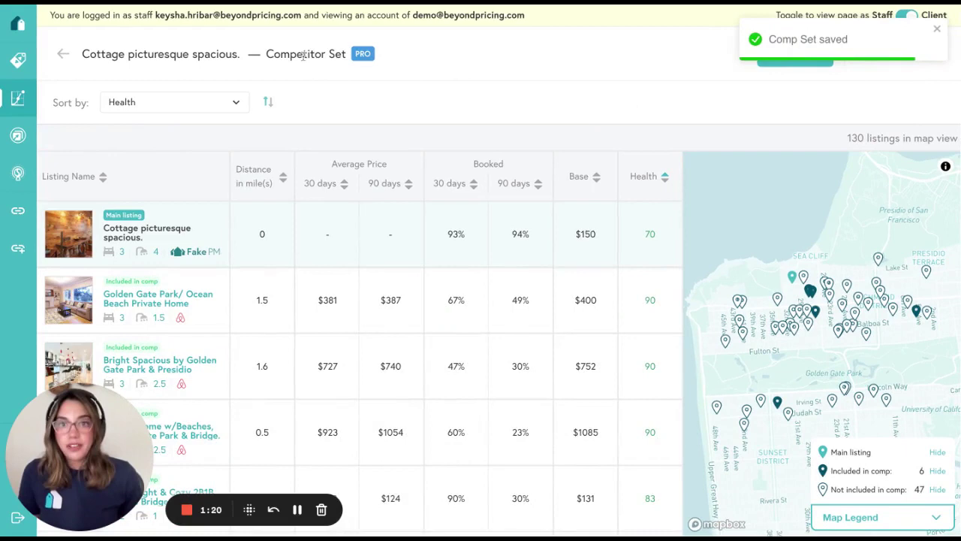
# Return from the pricing calendar to the Comp Sets overview of all listings
pyautogui.click(131, 56)
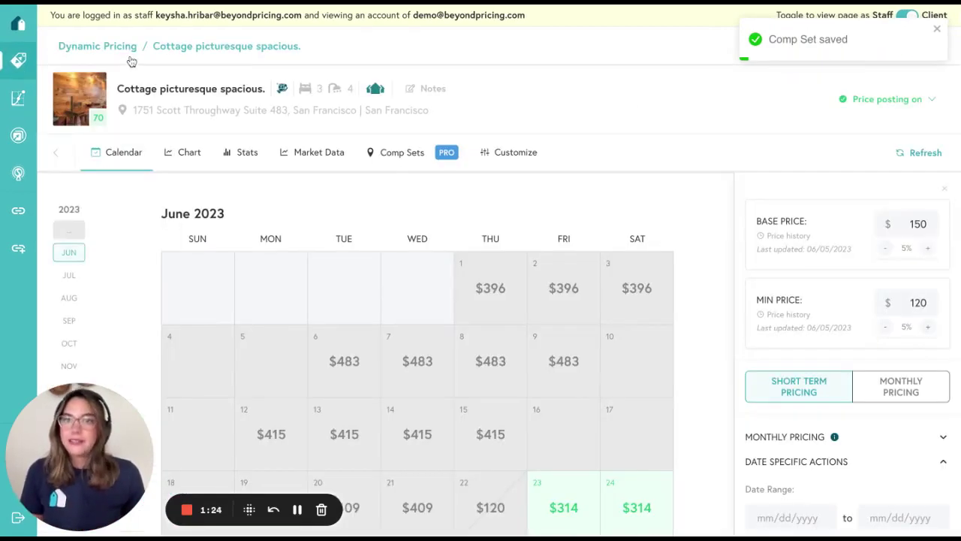
pyautogui.hotkey('alt', 'Left')
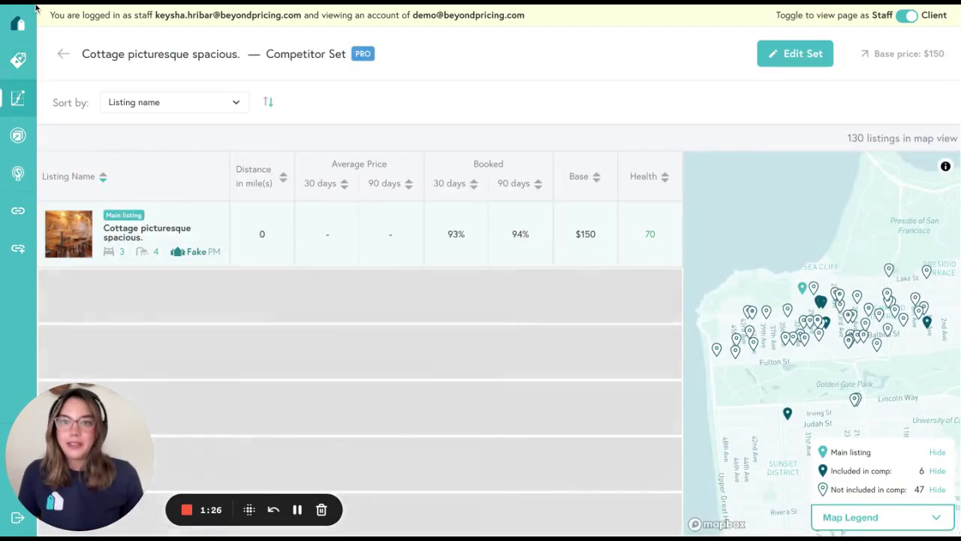
pyautogui.click(65, 55)
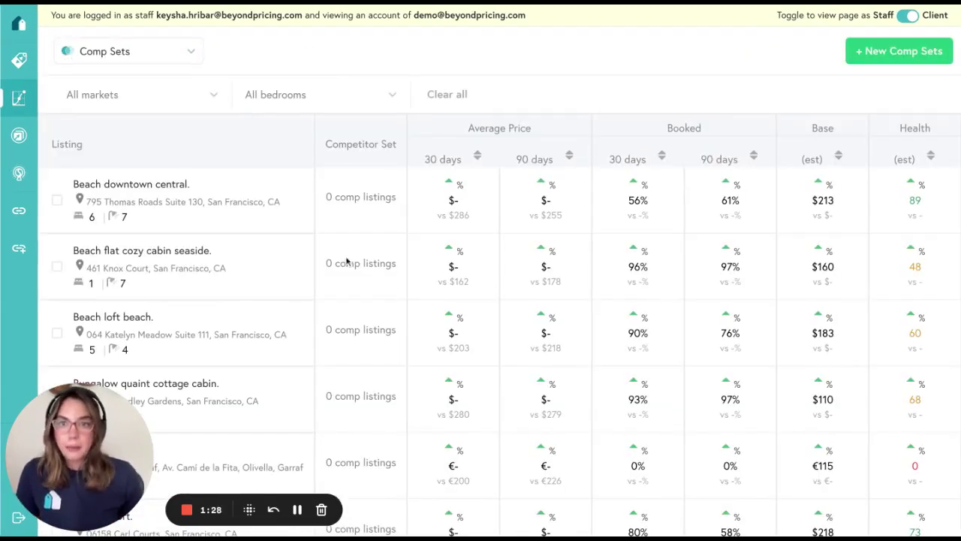
pyautogui.scroll(-3, 338, 268)
pyautogui.scroll(-5, 338, 268)
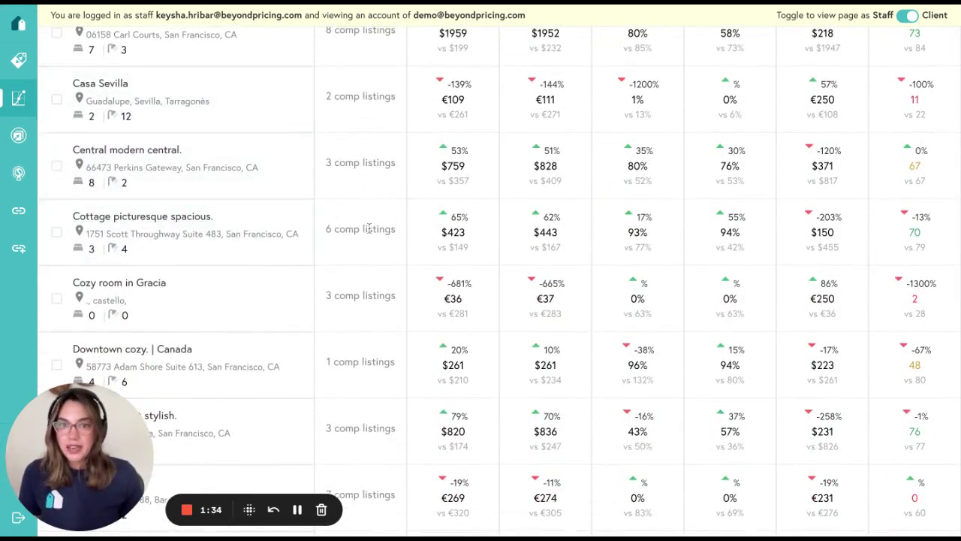
# Highlight the Cottage listing's 6 comp listings, $423 30-day price and 90-day average price
pyautogui.moveTo(379, 229); pyautogui.dragTo(321, 239)
pyautogui.scroll(3, 462, 240)
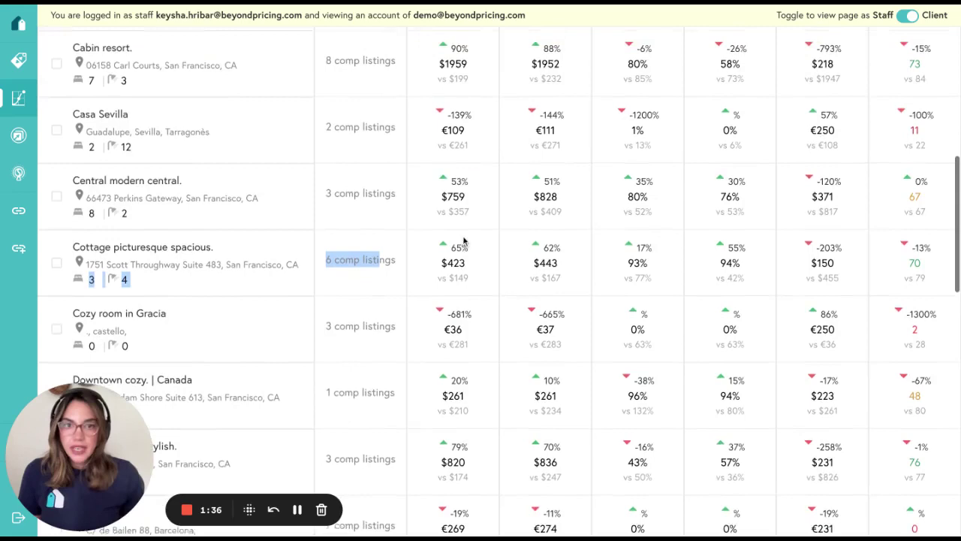
pyautogui.scroll(1, 474, 274)
pyautogui.doubleClick(467, 419)
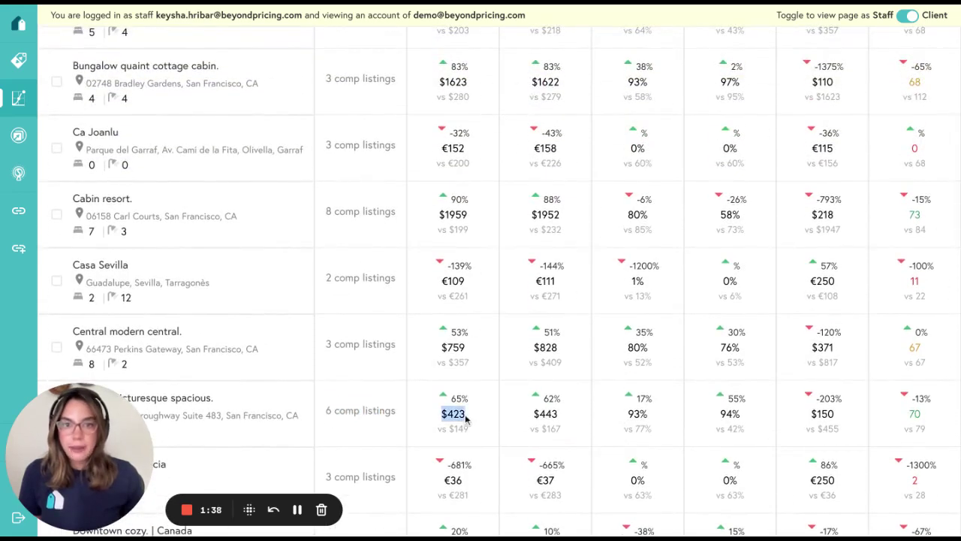
pyautogui.scroll(5, 480, 391)
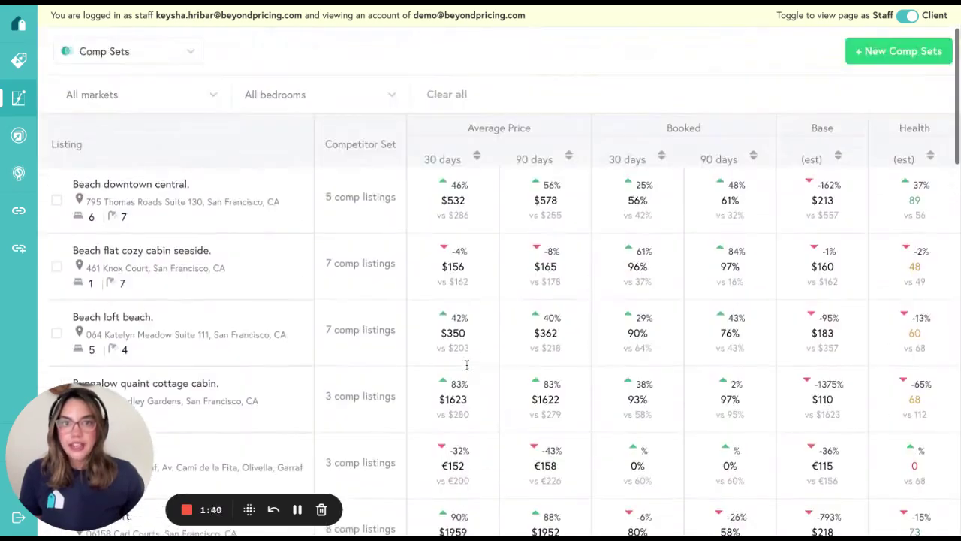
pyautogui.scroll(-5, 467, 364)
pyautogui.scroll(-1, 466, 364)
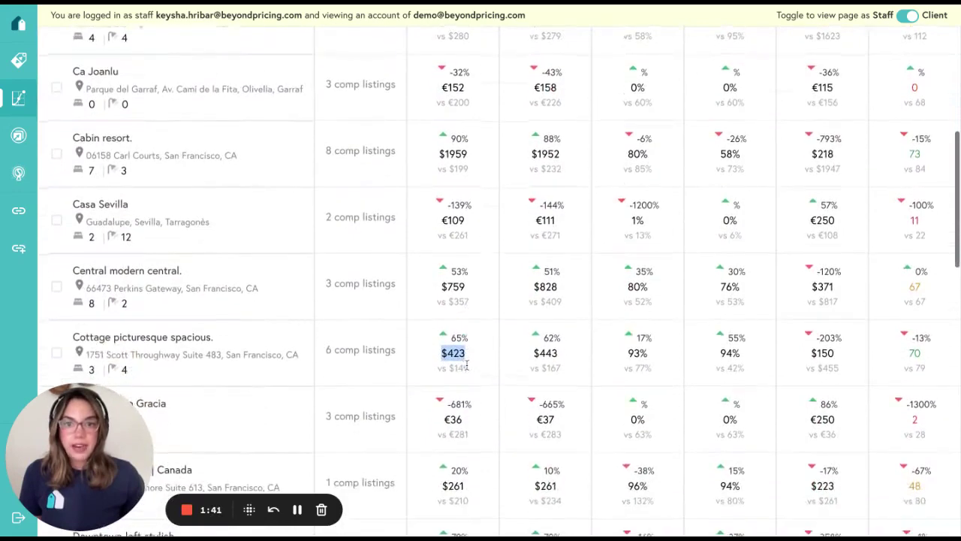
pyautogui.tripleClick(567, 373)
pyautogui.click(482, 351)
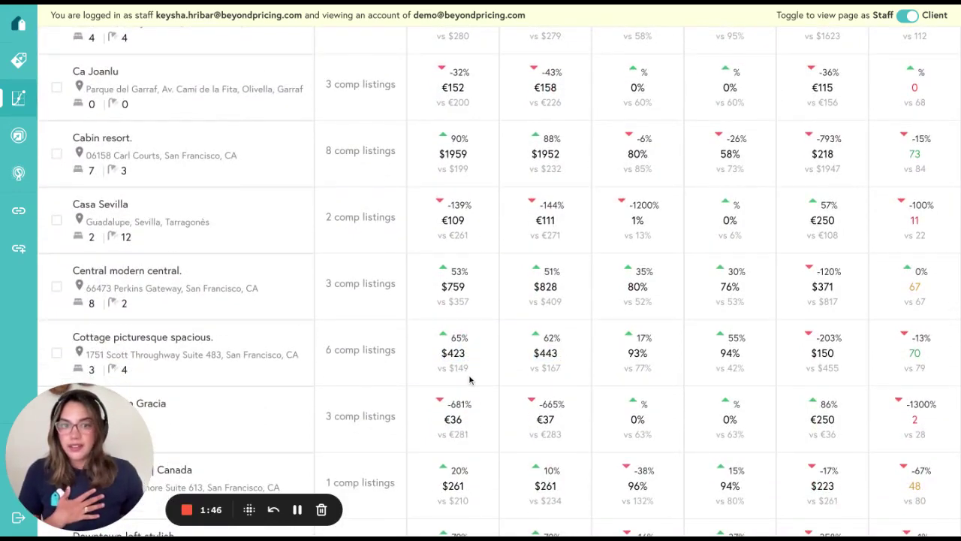
# Highlight the Cottage listing's 93% 30-day booking, $150 base price and 94% 90-day booking
pyautogui.scroll(1, 471, 379)
pyautogui.scroll(1, 472, 380)
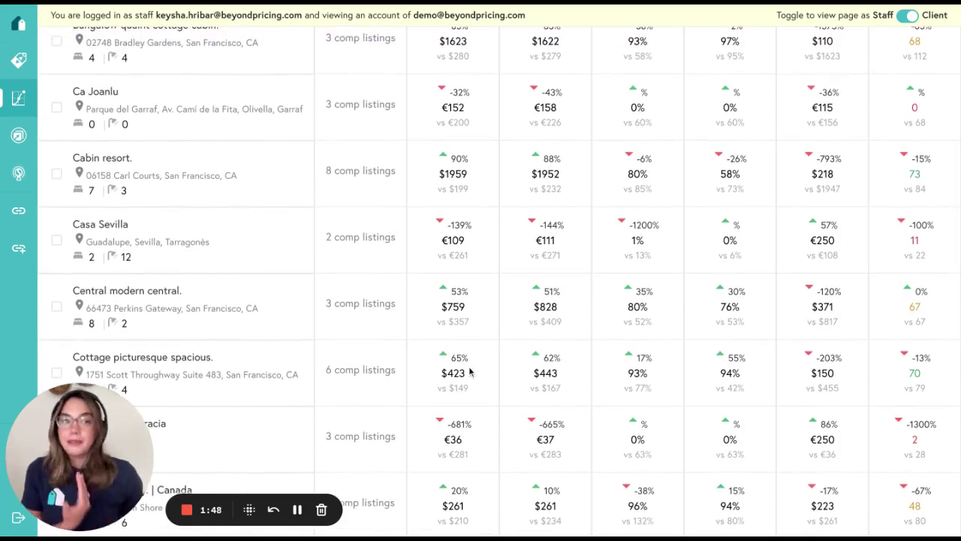
pyautogui.doubleClick(650, 374)
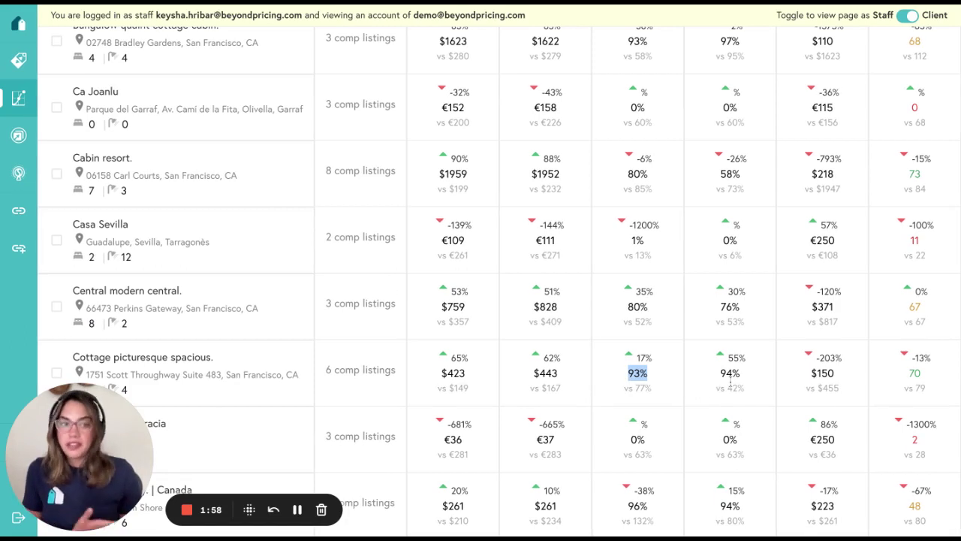
pyautogui.doubleClick(840, 378)
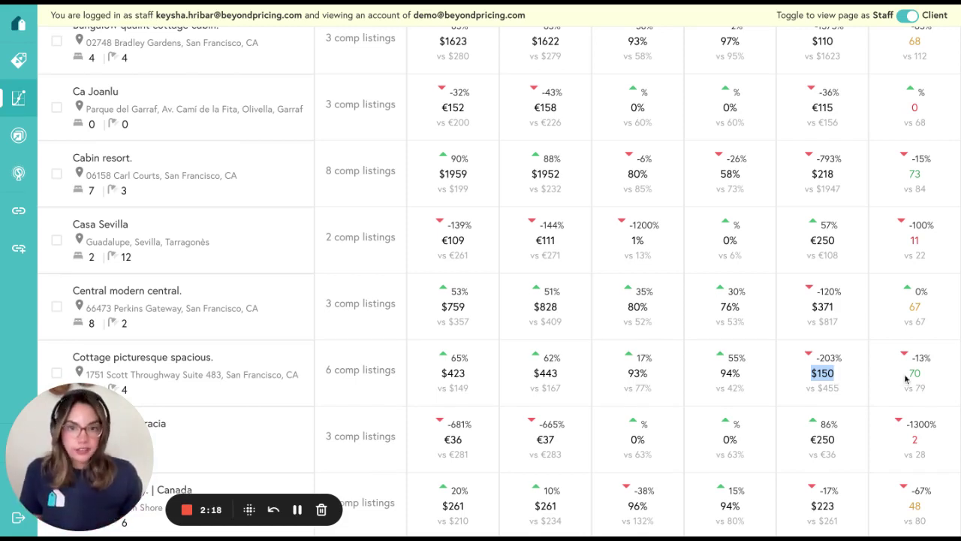
pyautogui.scroll(-1, 225, 392)
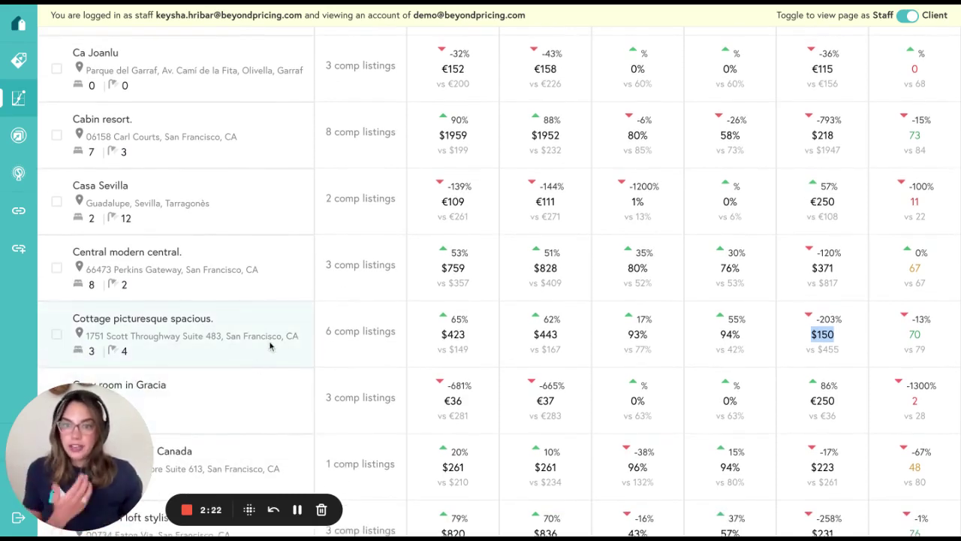
pyautogui.doubleClick(742, 338)
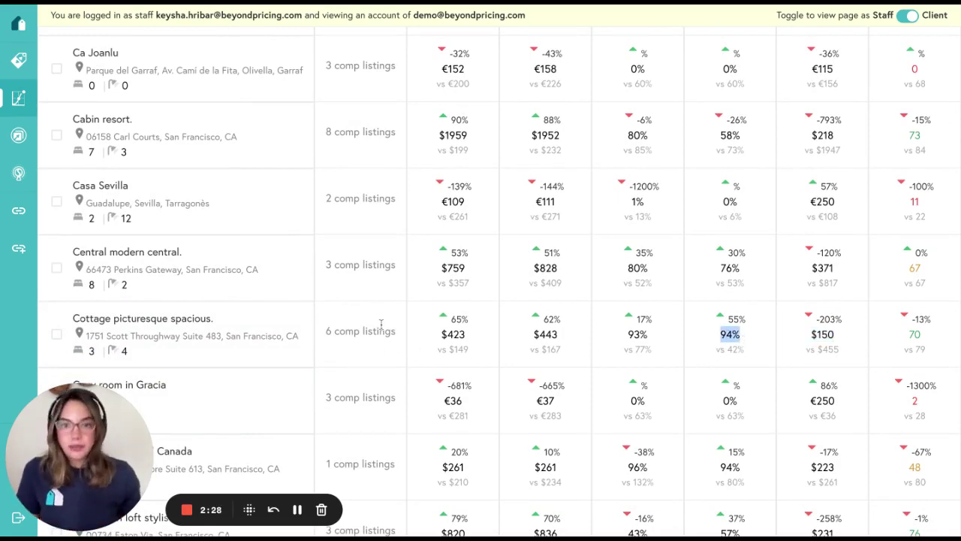
pyautogui.scroll(6, 381, 324)
# Switch to the Search Data view, dismiss its intro, and check the empty Location filter
pyautogui.click(180, 52)
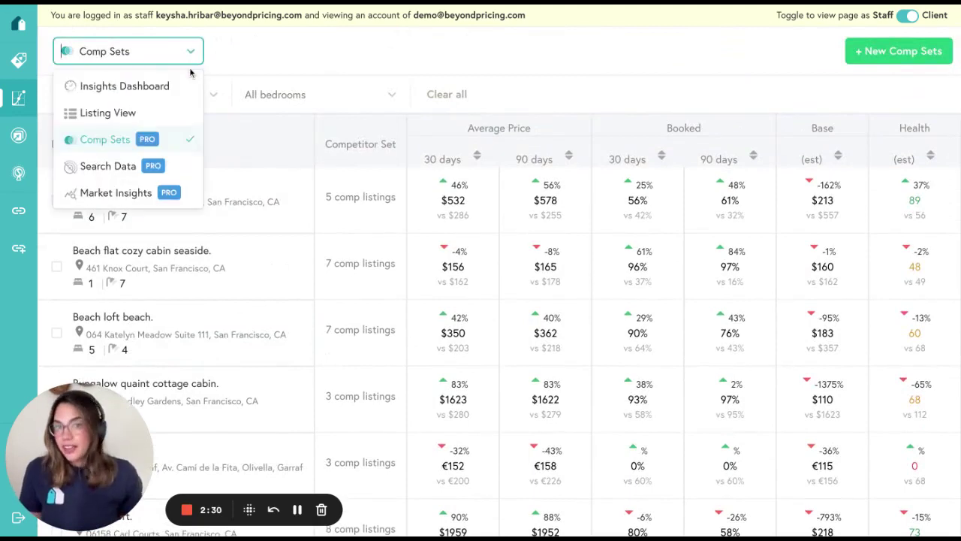
pyautogui.click(159, 171)
pyautogui.click(159, 171)
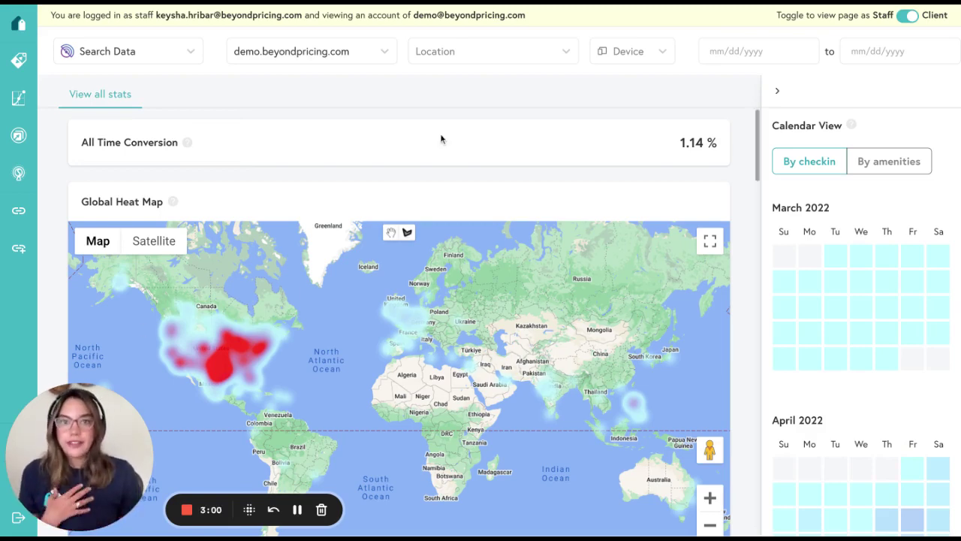
pyautogui.click(463, 50)
pyautogui.click(359, 102)
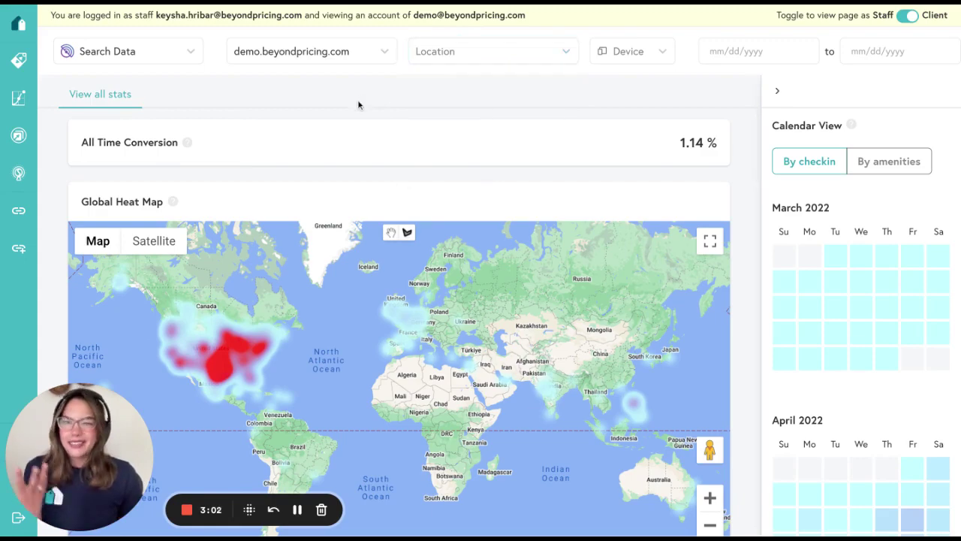
pyautogui.scroll(1, 264, 231)
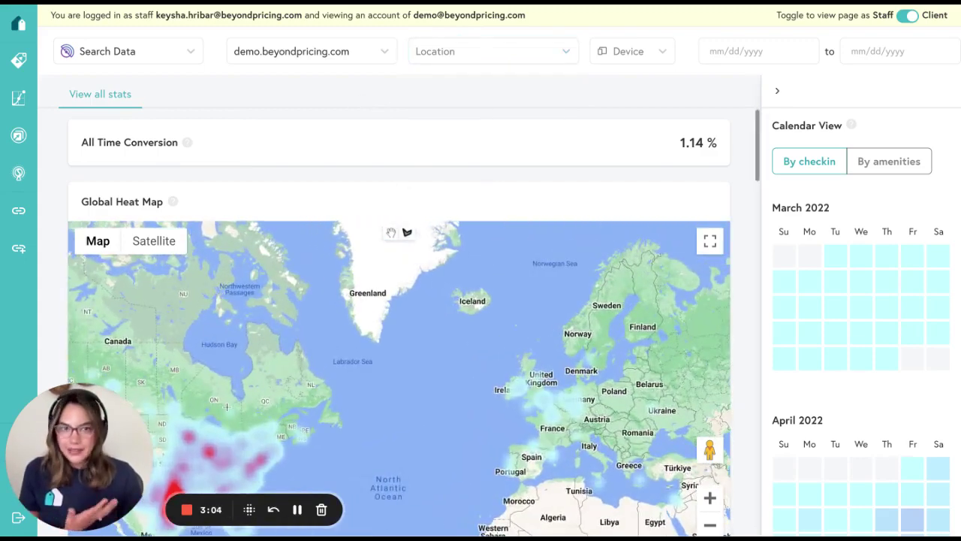
# Set the search data date range to 04/29/2023–06/29/2023
pyautogui.click(798, 51)
pyautogui.click(882, 111)
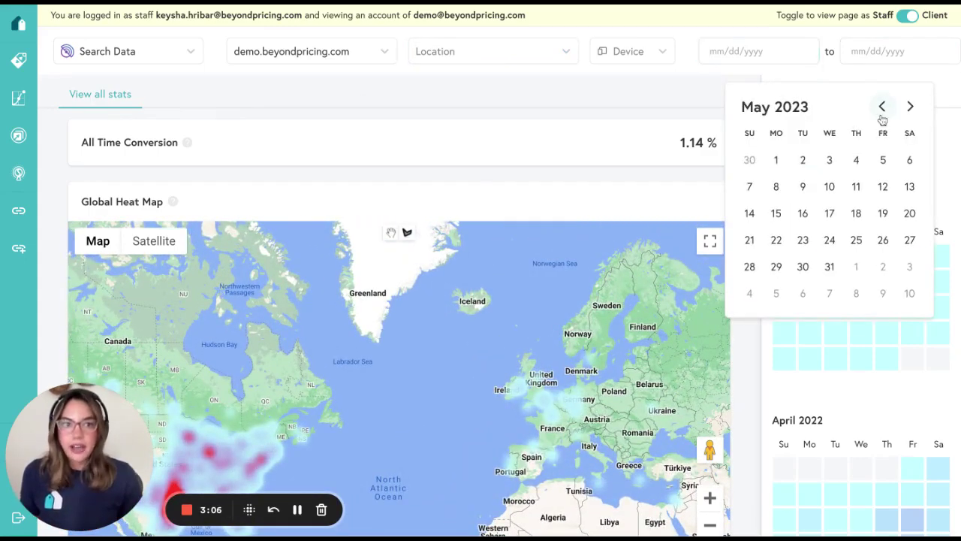
pyautogui.click(776, 162)
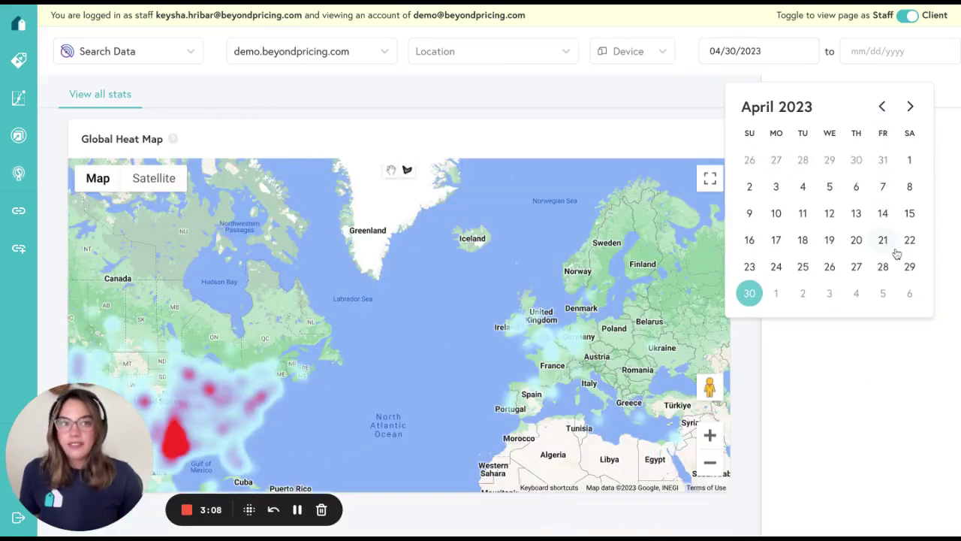
pyautogui.click(910, 105)
pyautogui.click(909, 106)
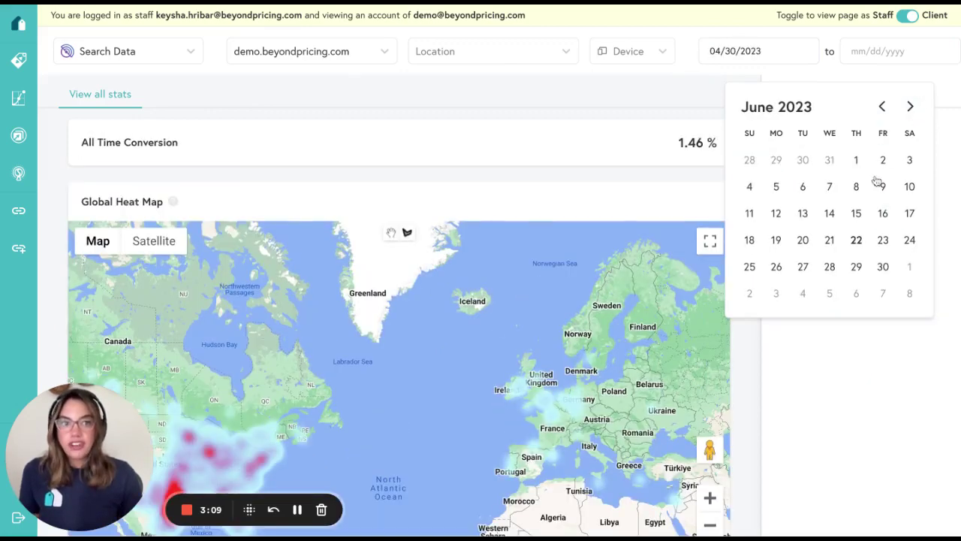
pyautogui.click(883, 267)
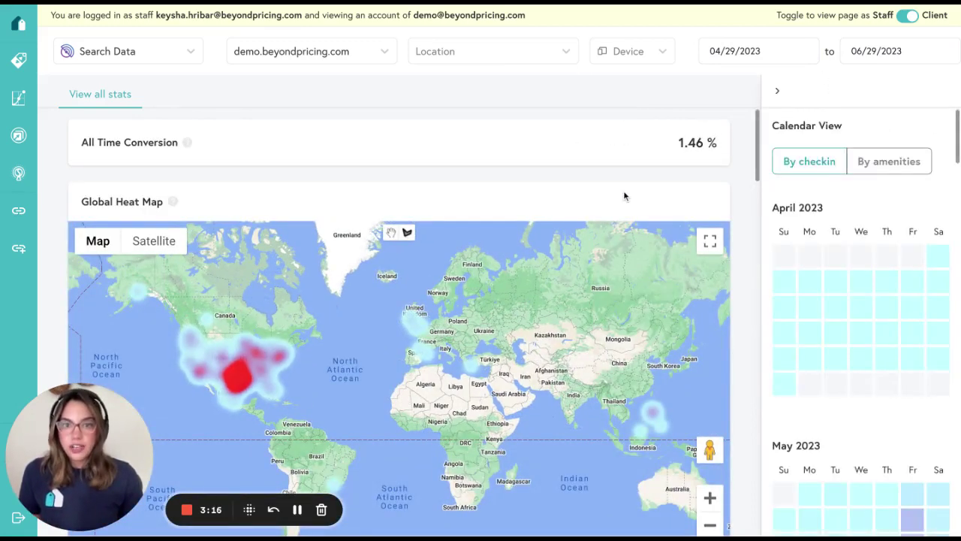
# Draw a four-point polygon around the US on the heat map, narrowing conversion to 1.56%
pyautogui.click(191, 362)
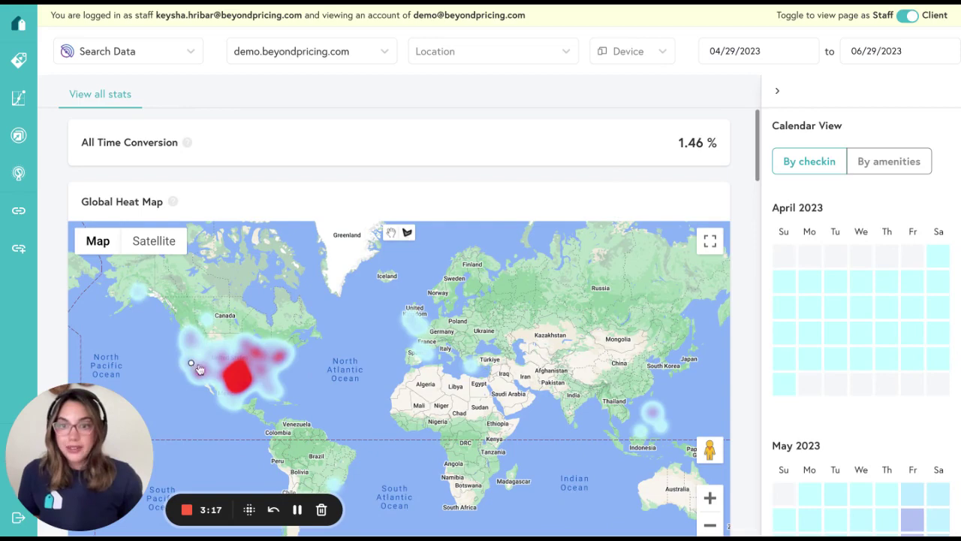
pyautogui.click(258, 329)
pyautogui.click(290, 389)
pyautogui.click(201, 414)
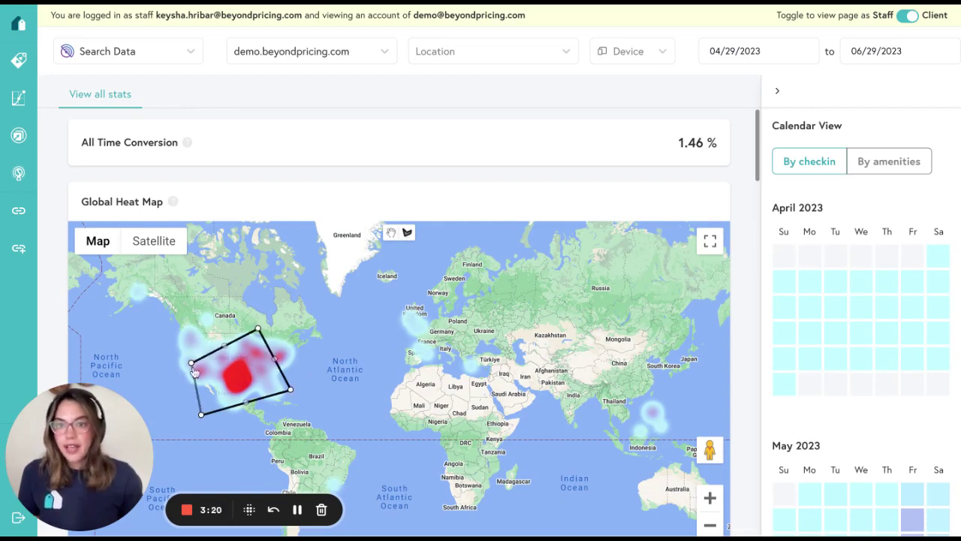
pyautogui.click(193, 365)
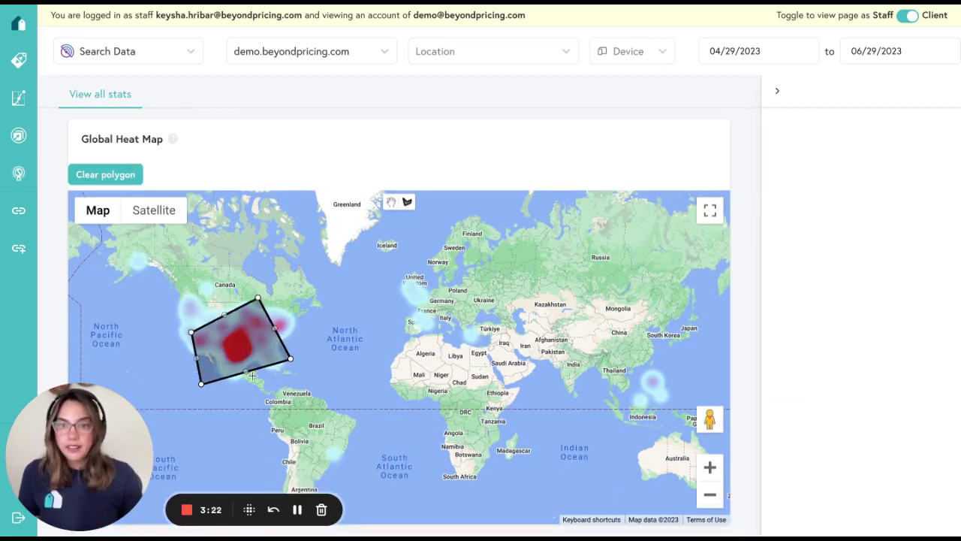
pyautogui.scroll(5, 248, 330)
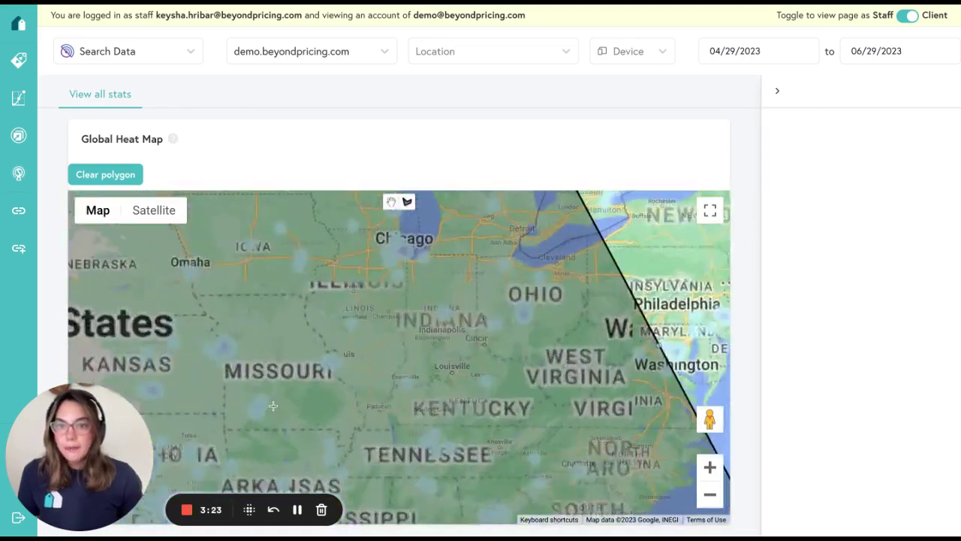
pyautogui.scroll(-4, 273, 405)
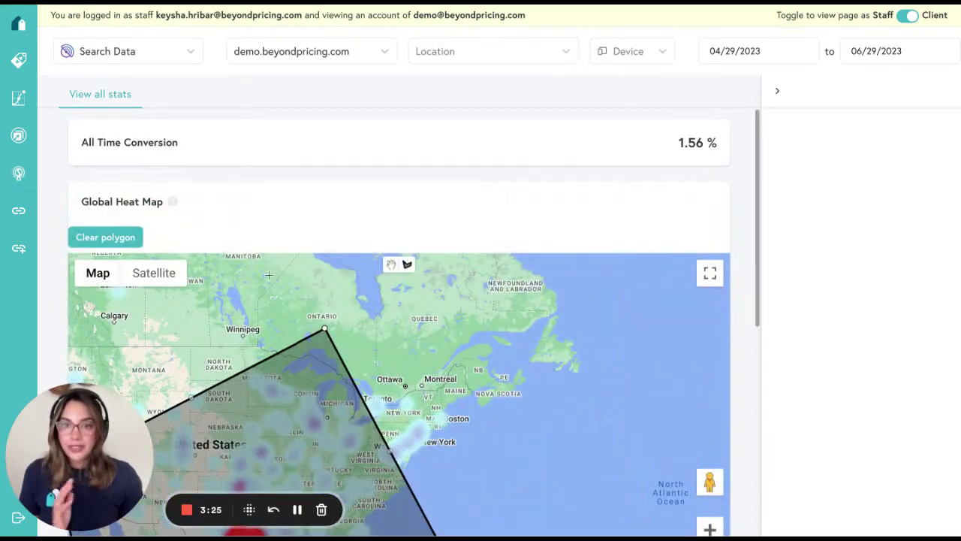
pyautogui.scroll(-1, 279, 172)
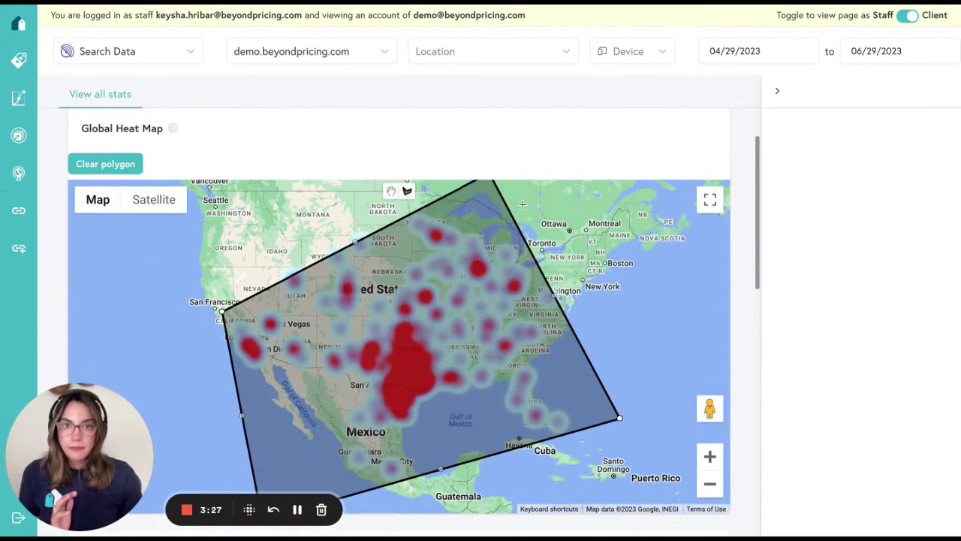
pyautogui.scroll(2, 523, 204)
pyautogui.scroll(-3, 412, 319)
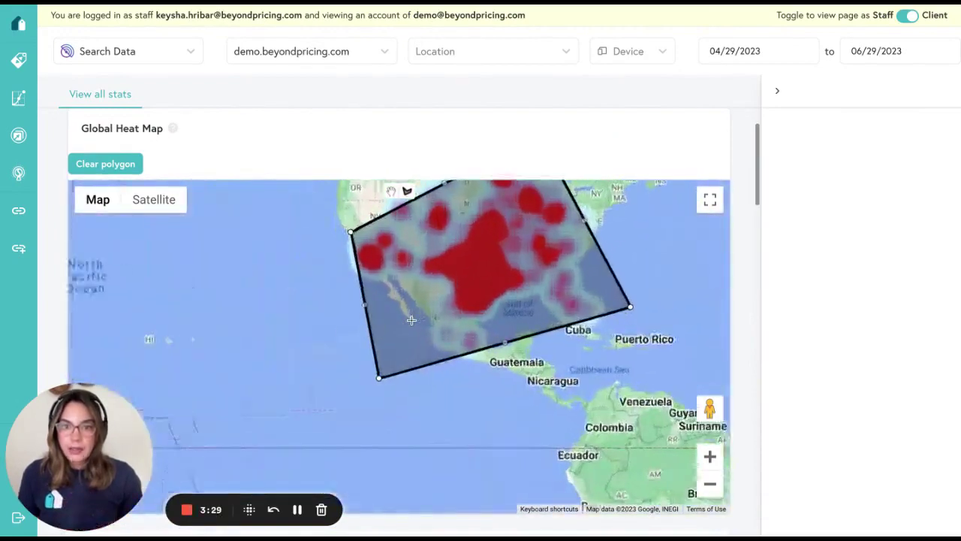
pyautogui.scroll(3, 412, 319)
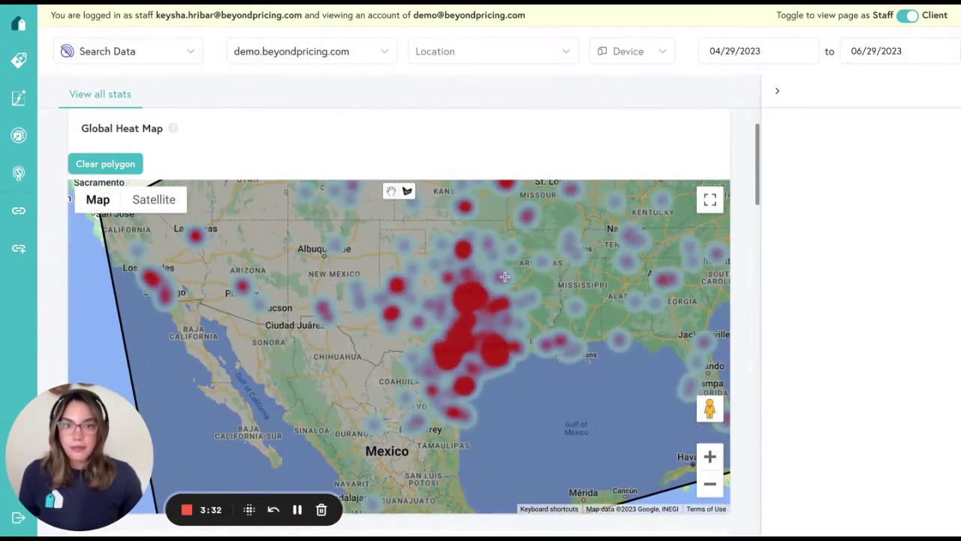
pyautogui.scroll(1, 507, 111)
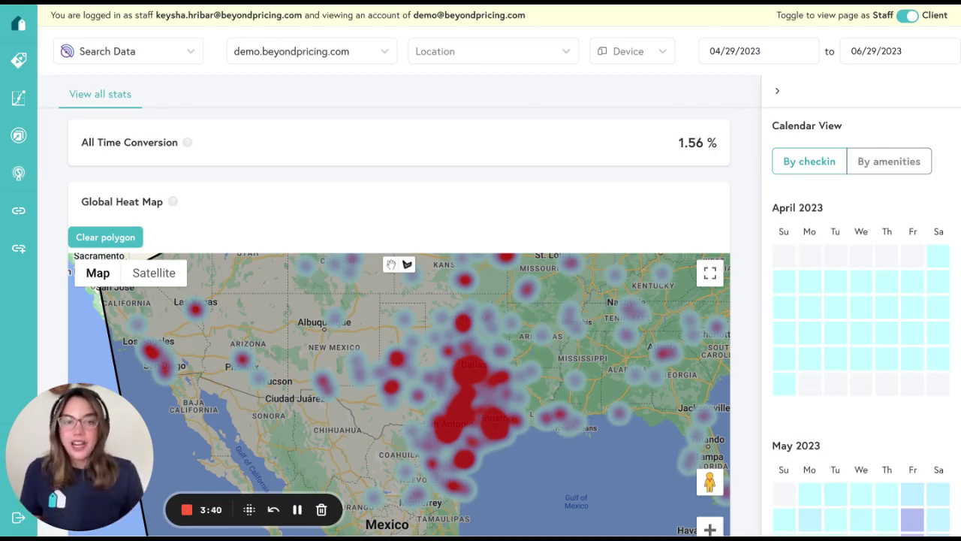
# Switch the search calendar to amenities, then back to check-in dates
pyautogui.scroll(-2, 920, 411)
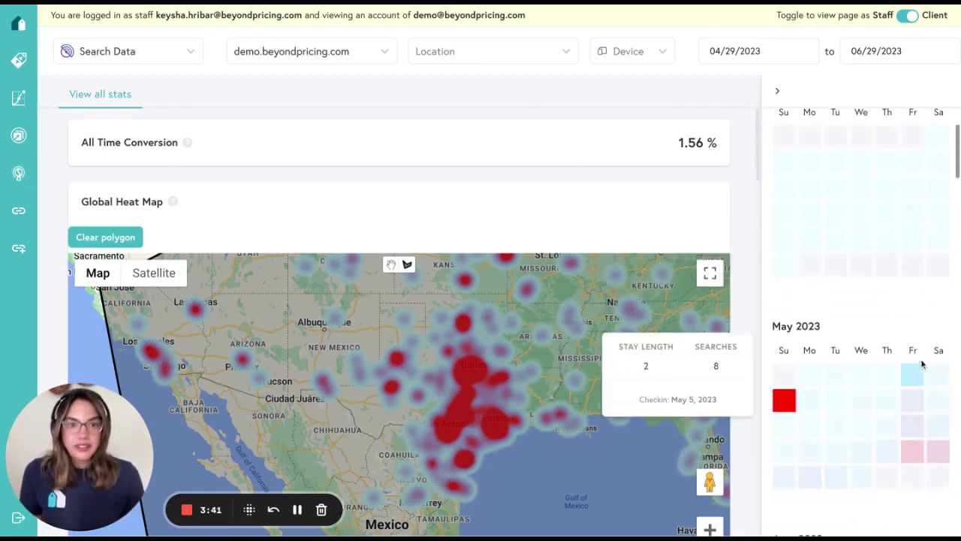
pyautogui.scroll(2, 922, 306)
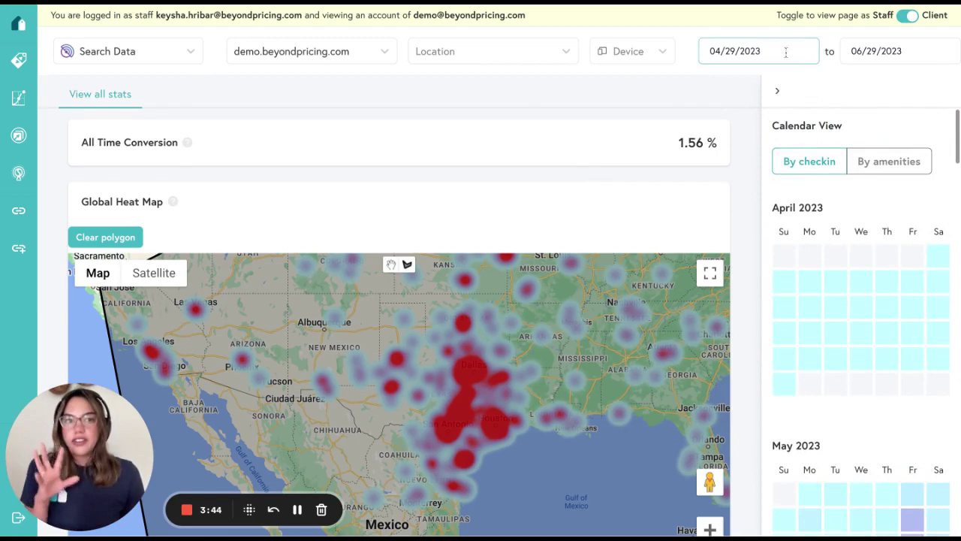
pyautogui.scroll(-1, 918, 188)
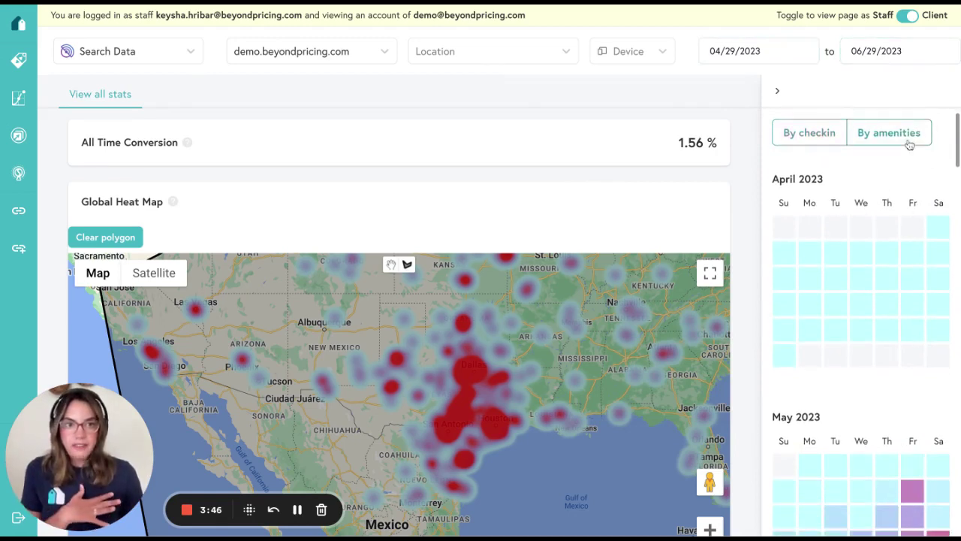
pyautogui.click(867, 138)
pyautogui.scroll(-1, 858, 349)
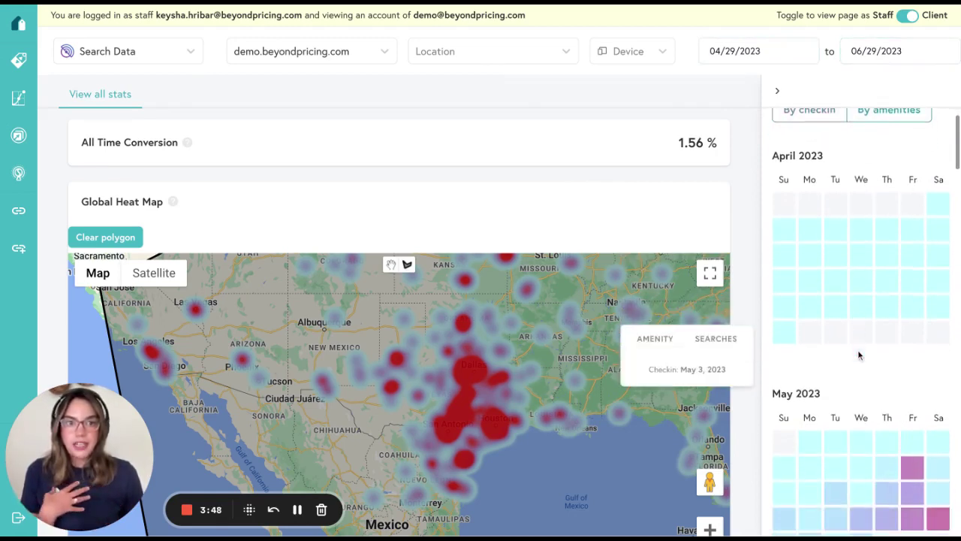
pyautogui.scroll(1, 826, 195)
pyautogui.click(824, 149)
# Inspect the check-in calendar days, finding the peak on Friday, June 16, 2023
pyautogui.scroll(-4, 830, 392)
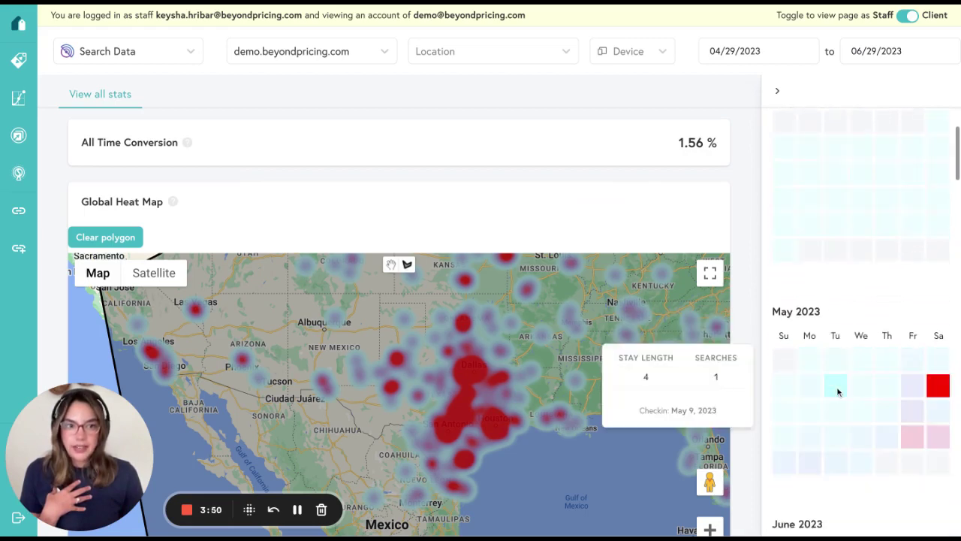
pyautogui.scroll(-1, 894, 302)
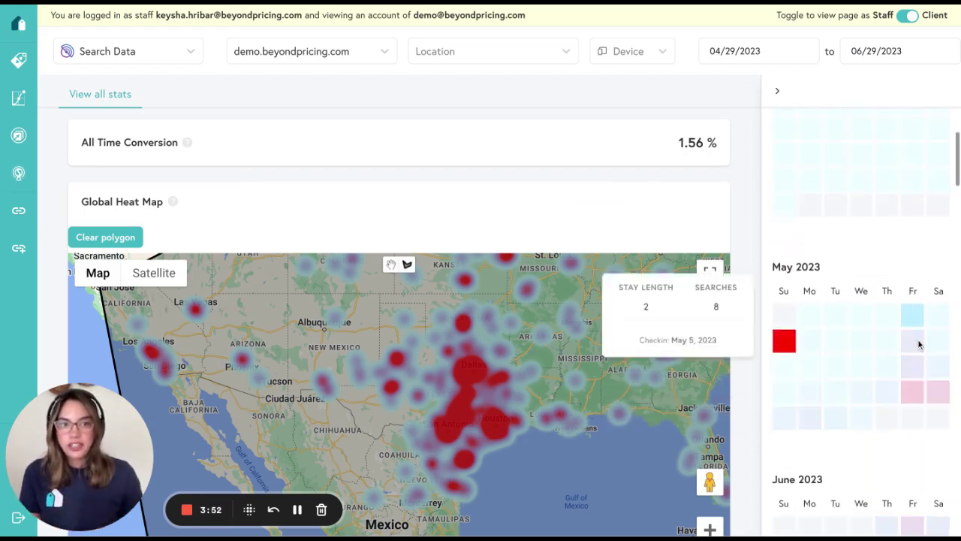
pyautogui.moveTo(917, 394)
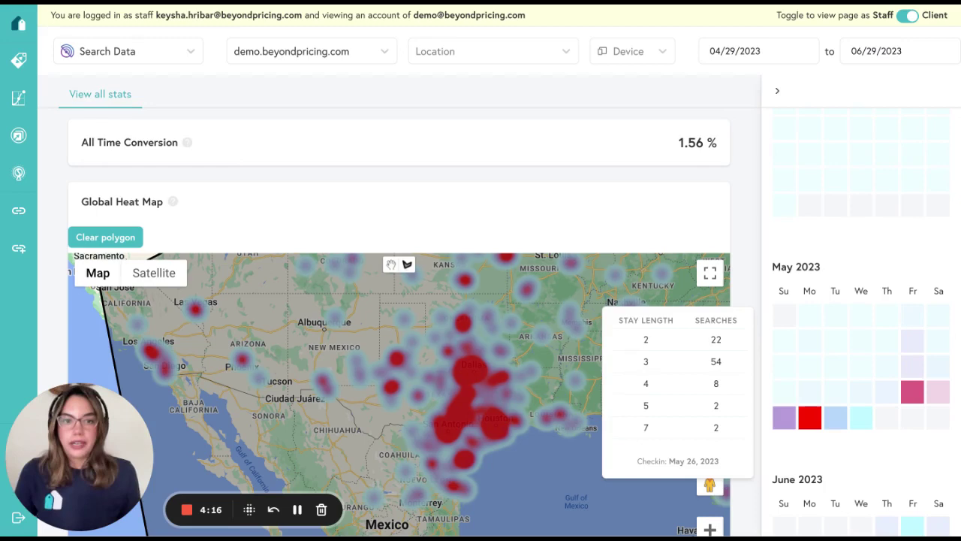
pyautogui.scroll(-2, 665, 215)
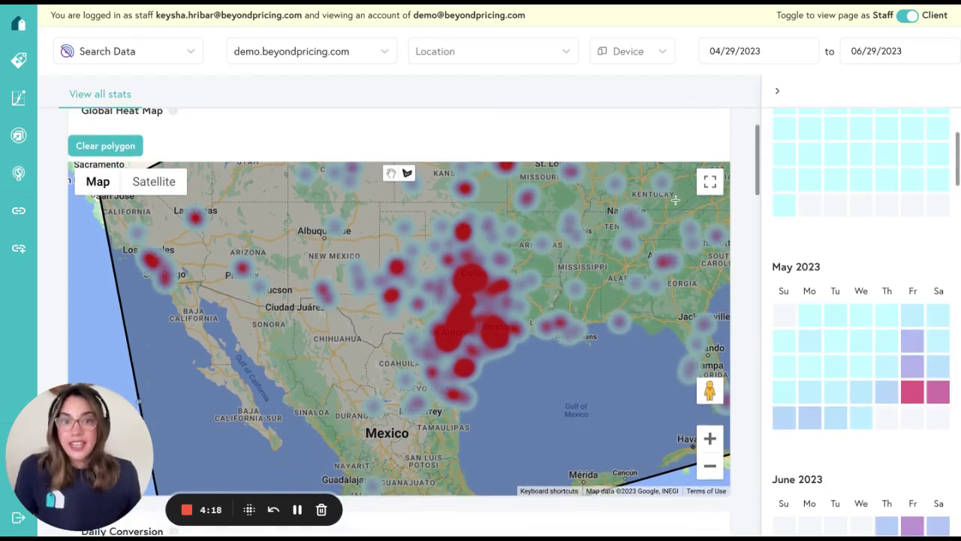
pyautogui.scroll(-5, 828, 488)
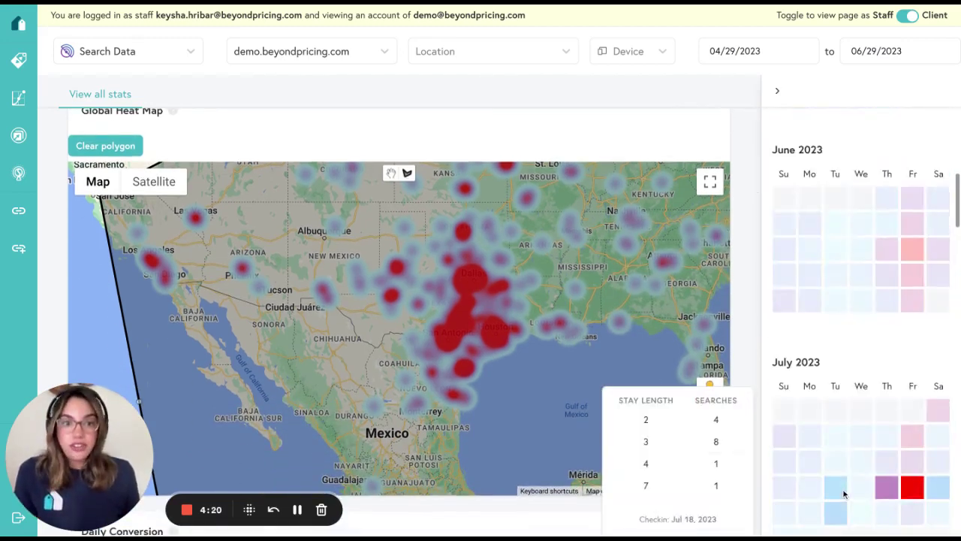
pyautogui.moveTo(906, 199)
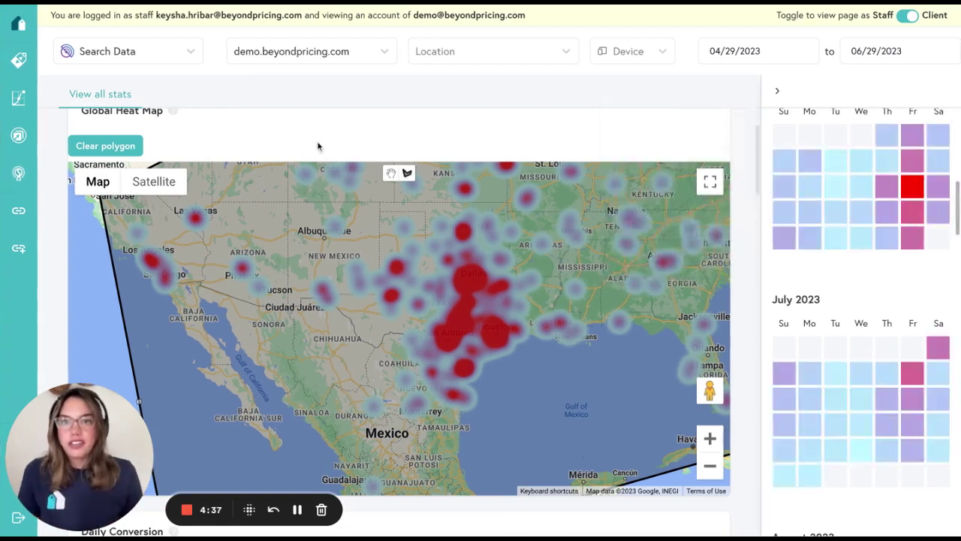
# Open Market Insights for San Francisco, CA and change the time range to Year to date
pyautogui.click(151, 60)
pyautogui.click(112, 193)
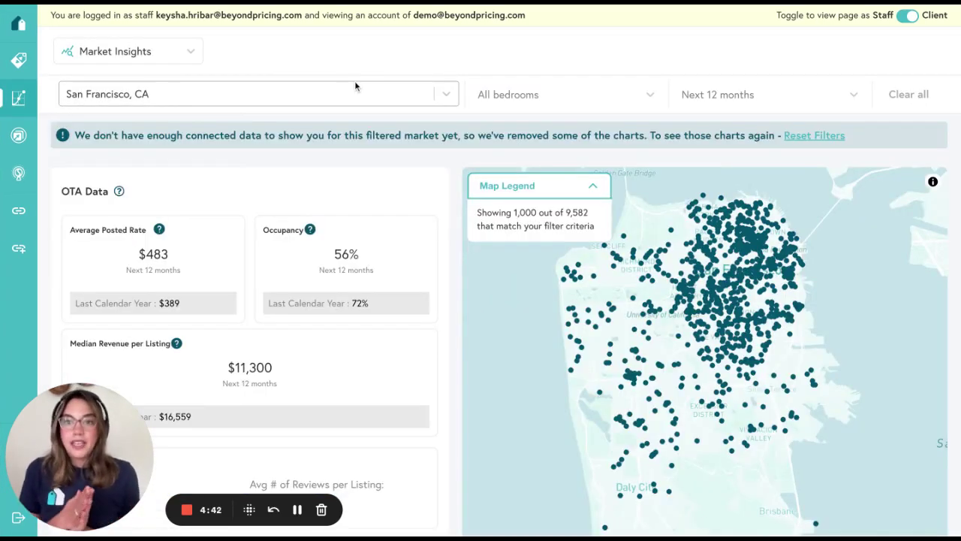
pyautogui.click(718, 96)
pyautogui.click(710, 133)
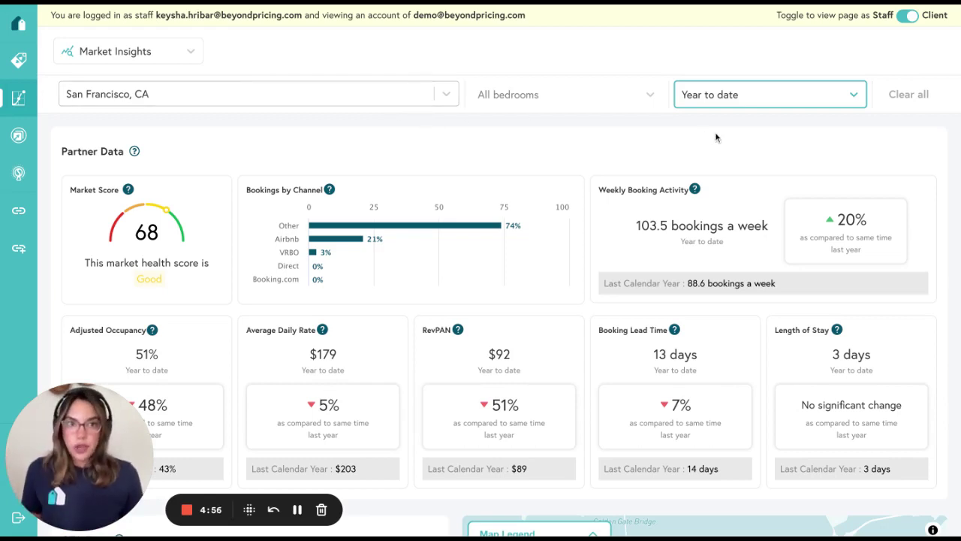
pyautogui.scroll(-1, 566, 125)
pyautogui.scroll(-2, 566, 124)
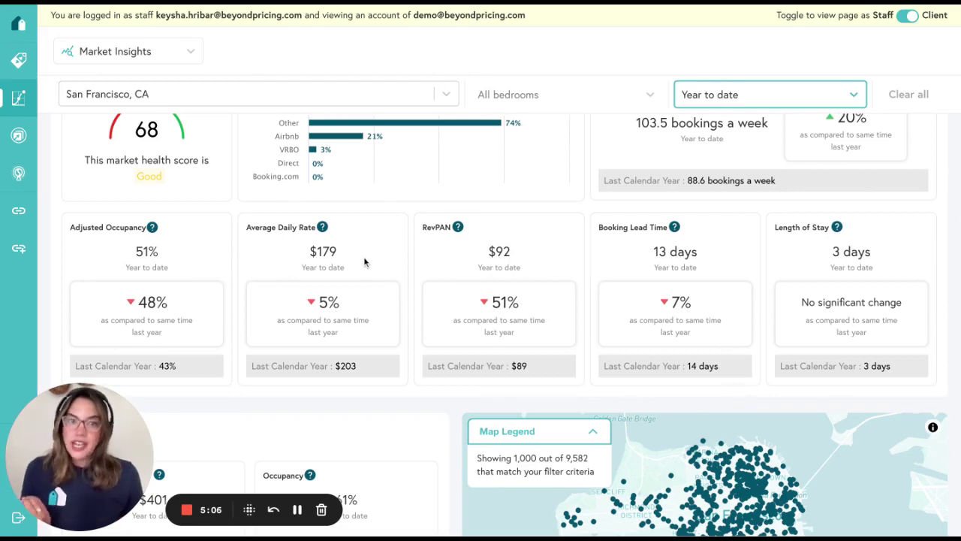
pyautogui.scroll(-1, 363, 259)
pyautogui.scroll(2, 363, 259)
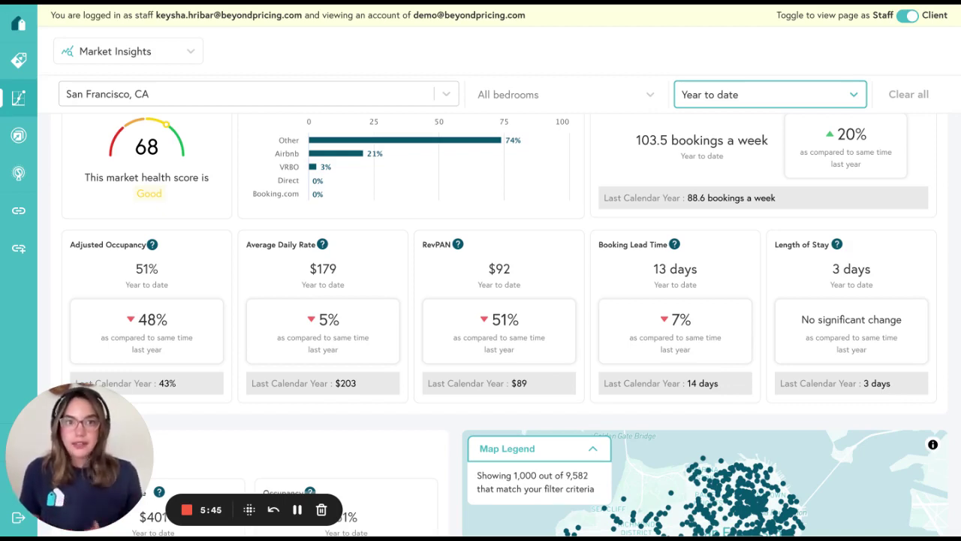
pyautogui.scroll(1, 742, 240)
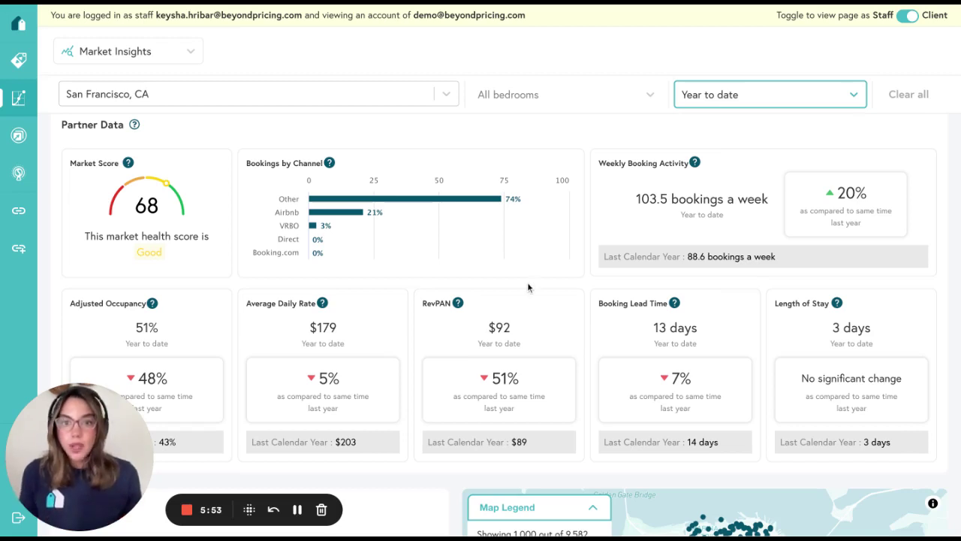
pyautogui.moveTo(686, 256); pyautogui.dragTo(763, 256)
pyautogui.moveTo(870, 211); pyautogui.dragTo(828, 195)
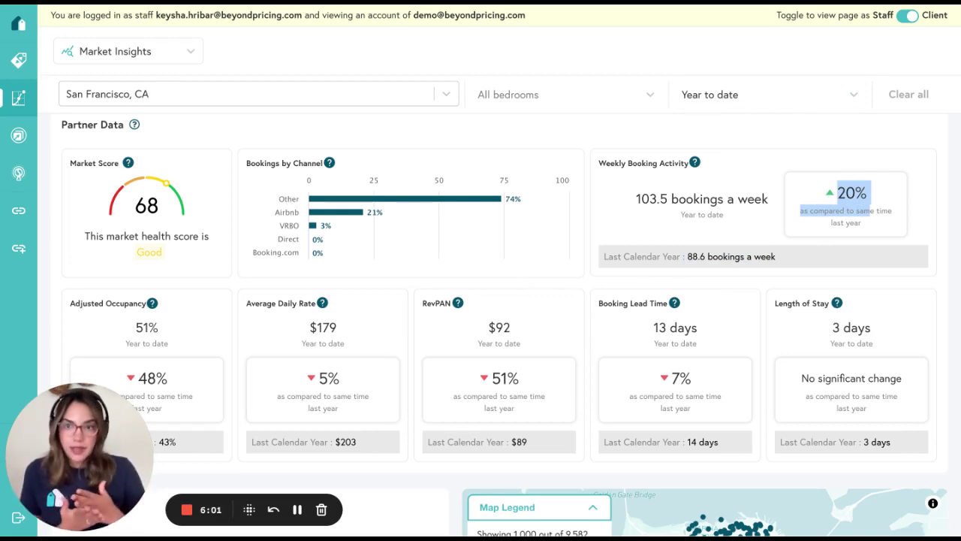
# Check the empty market location list, then switch from Market Insights back to Search Data
pyautogui.click(177, 96)
pyautogui.click(284, 59)
pyautogui.scroll(-3, 356, 465)
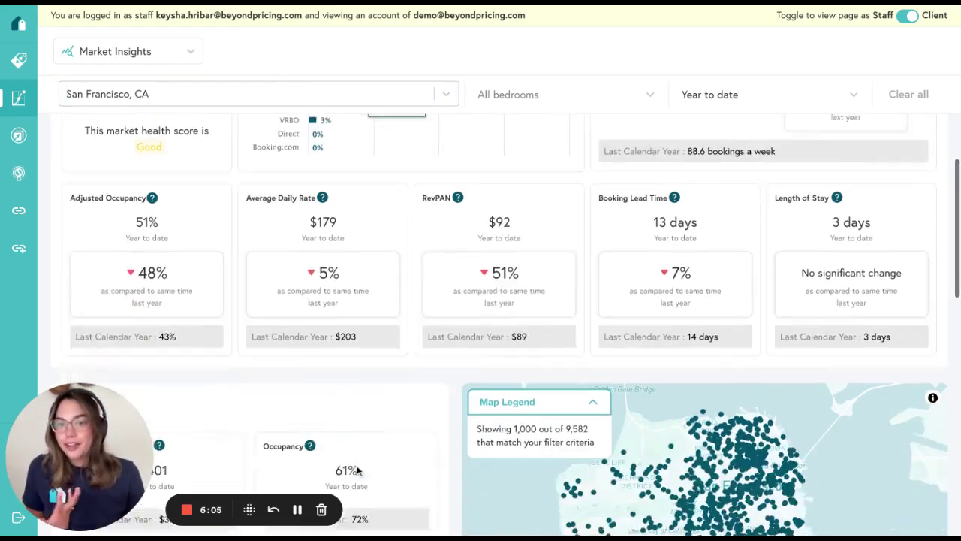
pyautogui.scroll(3, 357, 457)
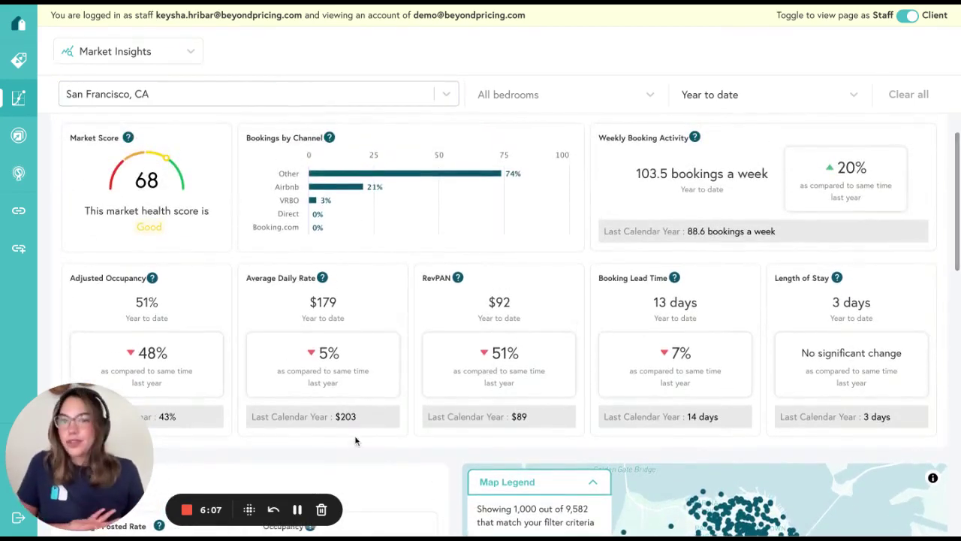
pyautogui.click(167, 62)
pyautogui.click(154, 164)
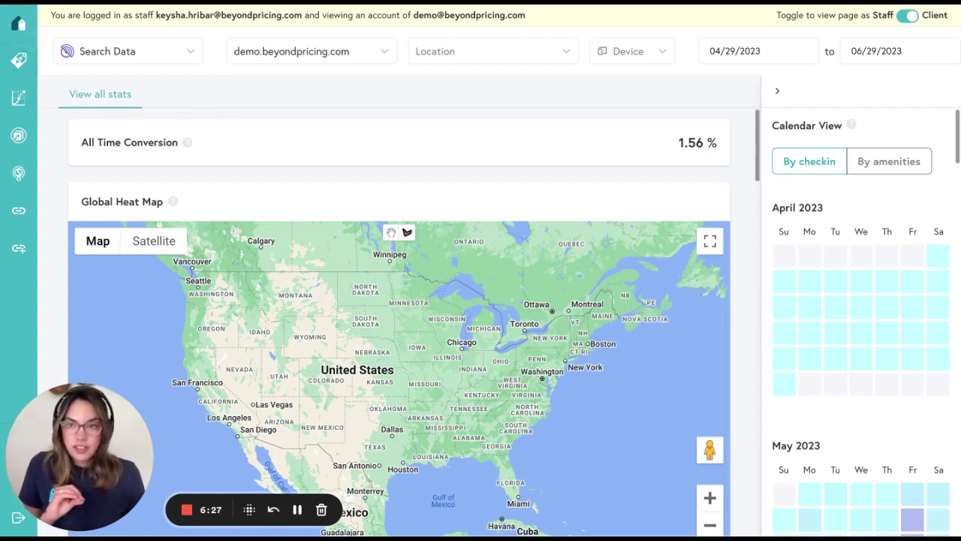
# Open the Spacious quaint modern modern downtown listing's pricing calendar and review July day prices
pyautogui.click(18, 60)
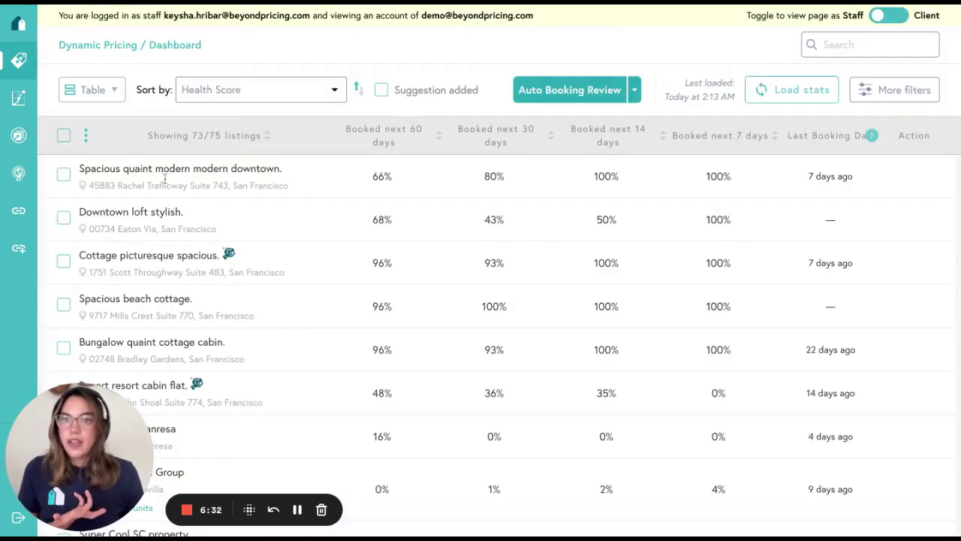
pyautogui.click(165, 169)
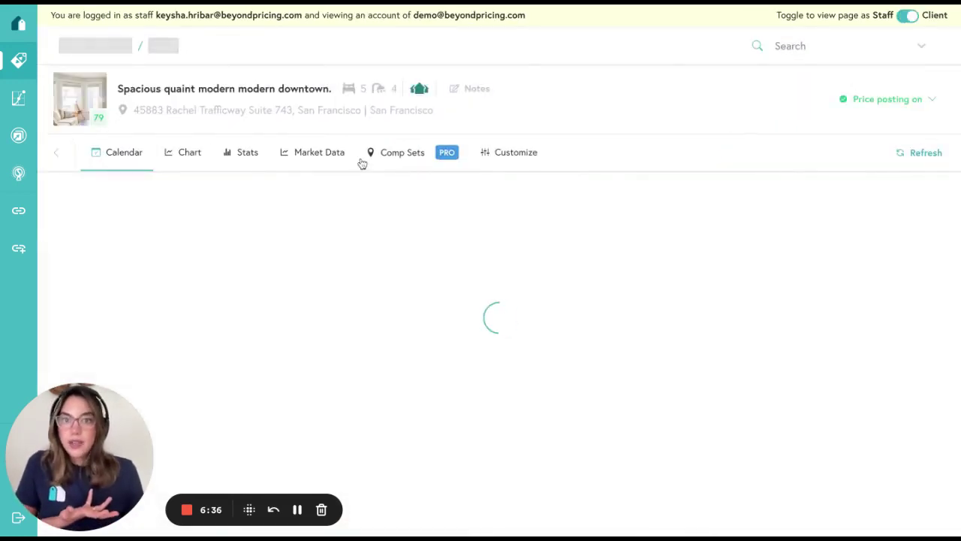
pyautogui.scroll(-3, 515, 364)
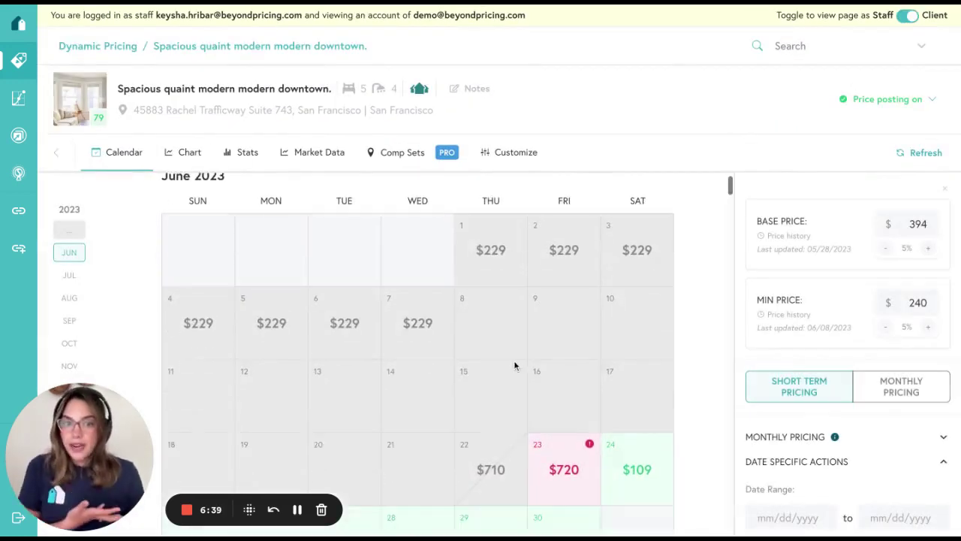
pyautogui.scroll(-3, 427, 363)
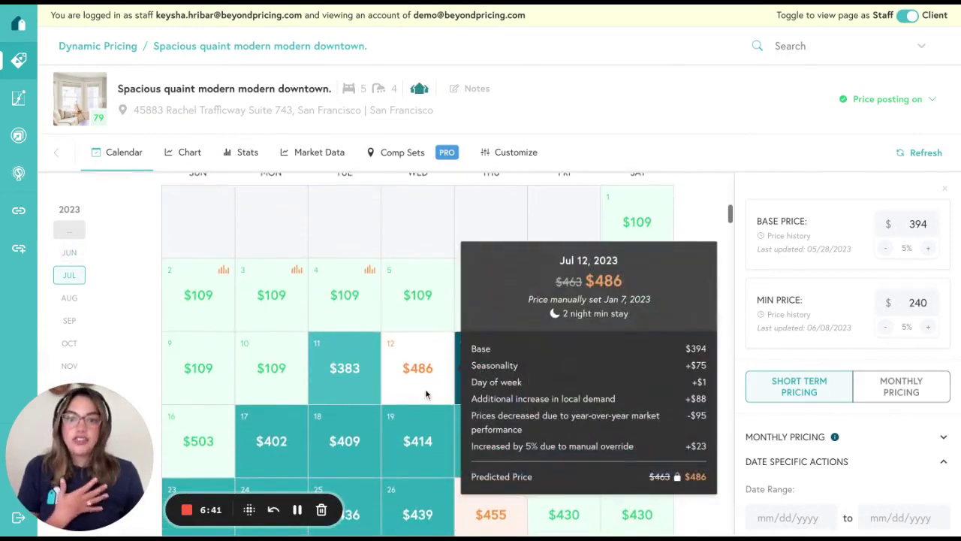
pyautogui.moveTo(377, 394)
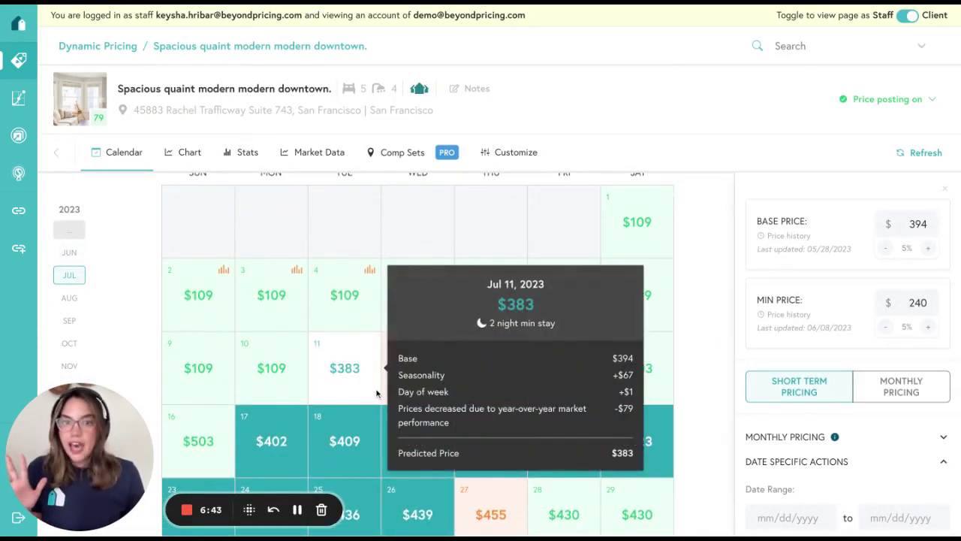
pyautogui.moveTo(375, 445)
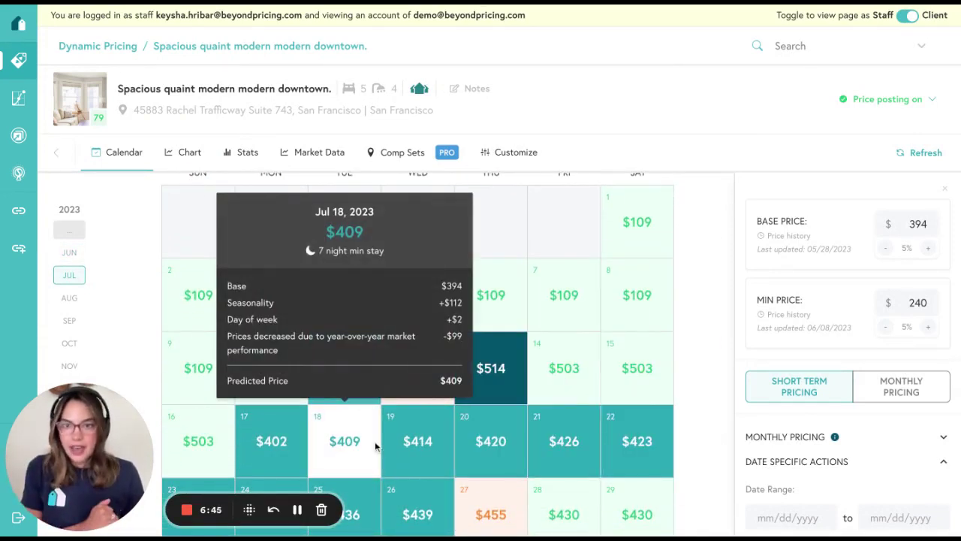
pyautogui.scroll(-3, 390, 440)
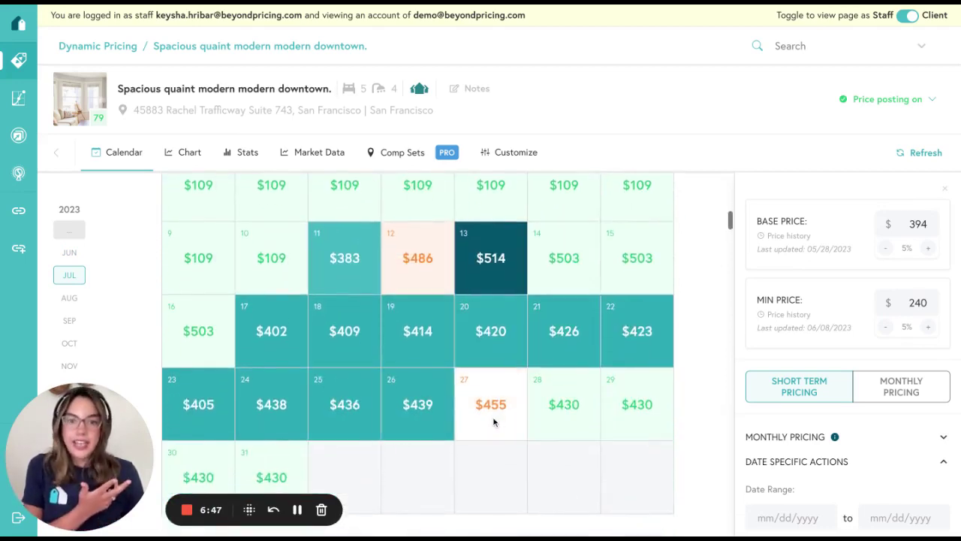
pyautogui.moveTo(498, 422)
pyautogui.scroll(-3, 498, 421)
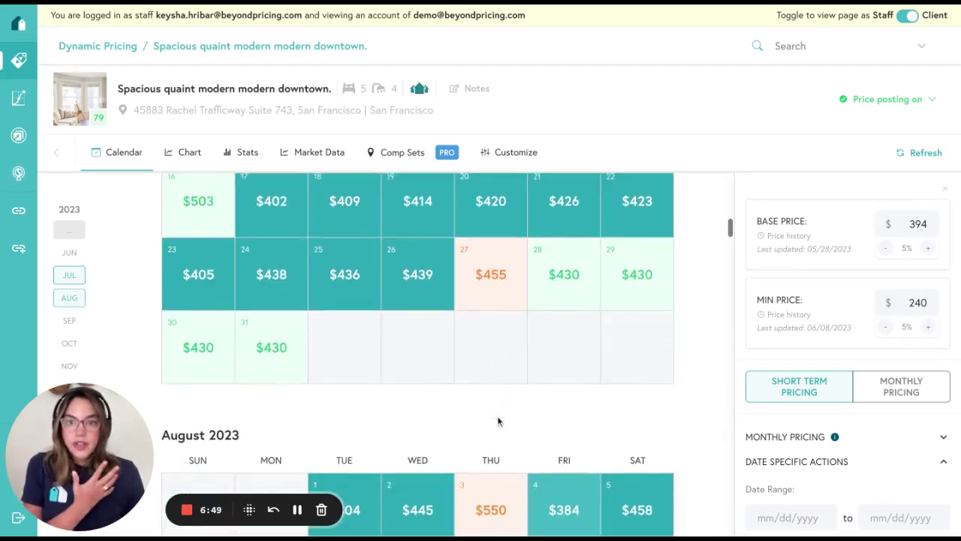
pyautogui.moveTo(386, 491)
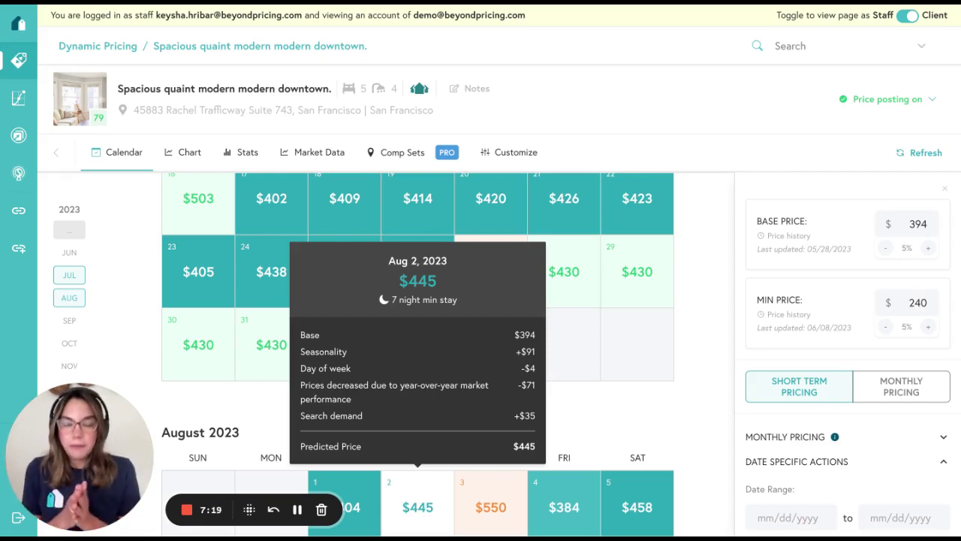
# View the downtown listing's competitor set, then return to the comp sets list
pyautogui.click(412, 154)
pyautogui.click(477, 426)
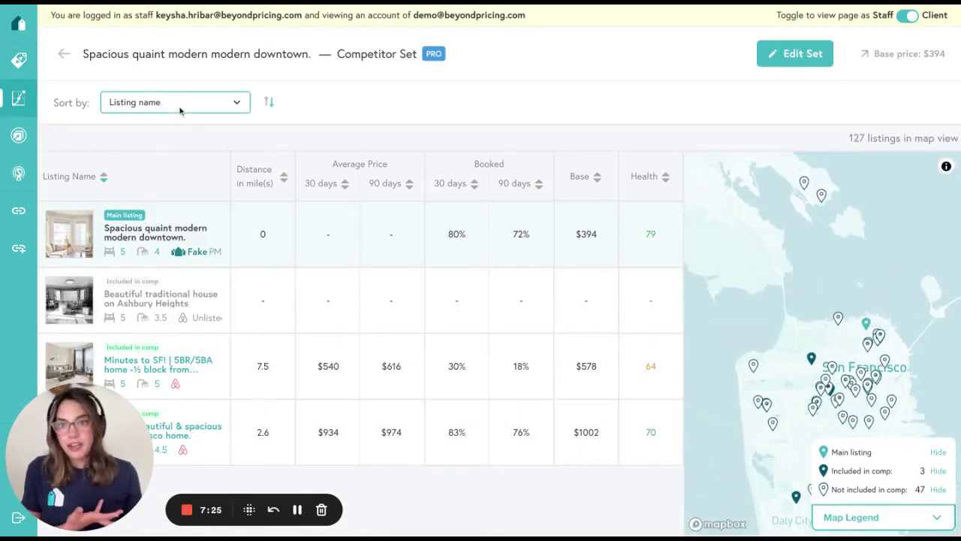
pyautogui.click(63, 55)
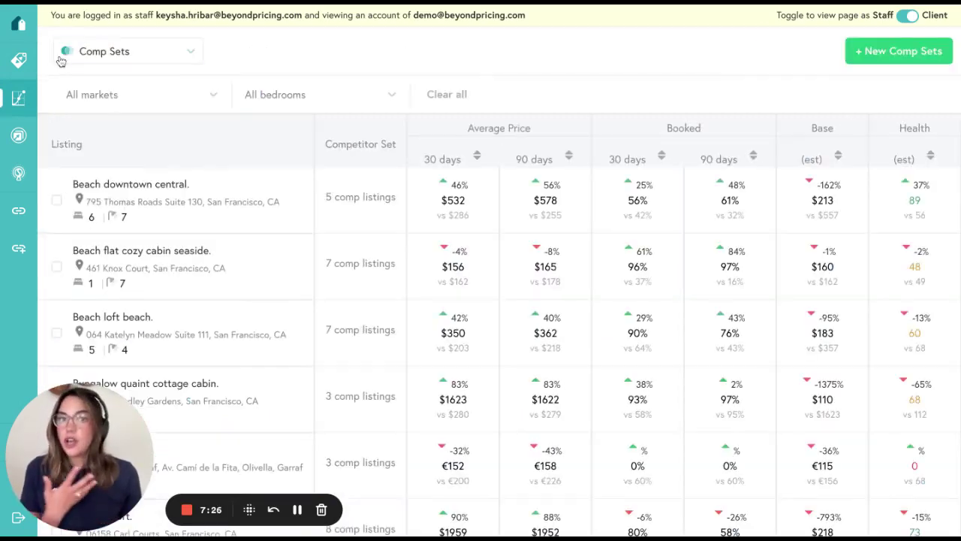
# Stop on San Francisco's next-12-months Market Insights, then switch to Search Data
pyautogui.click(135, 52)
pyautogui.click(146, 193)
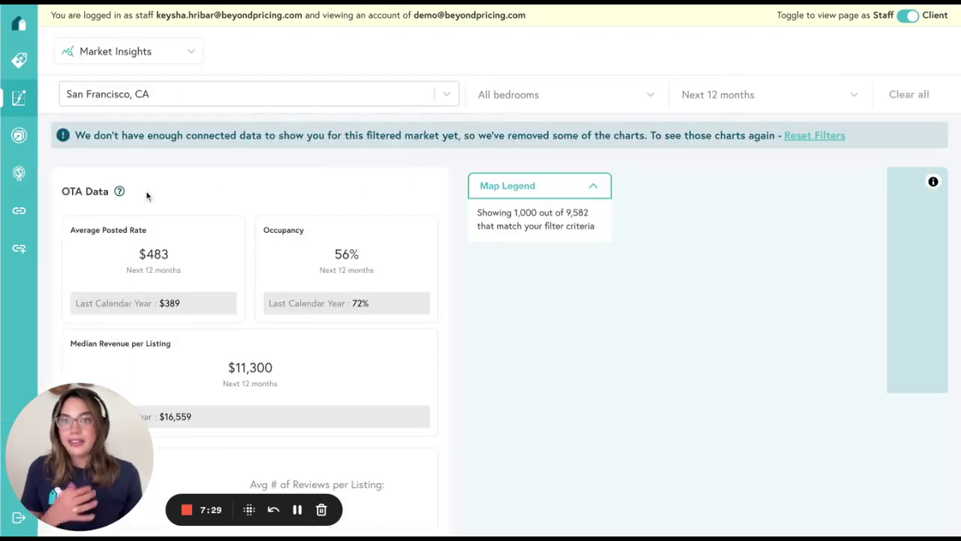
pyautogui.click(272, 95)
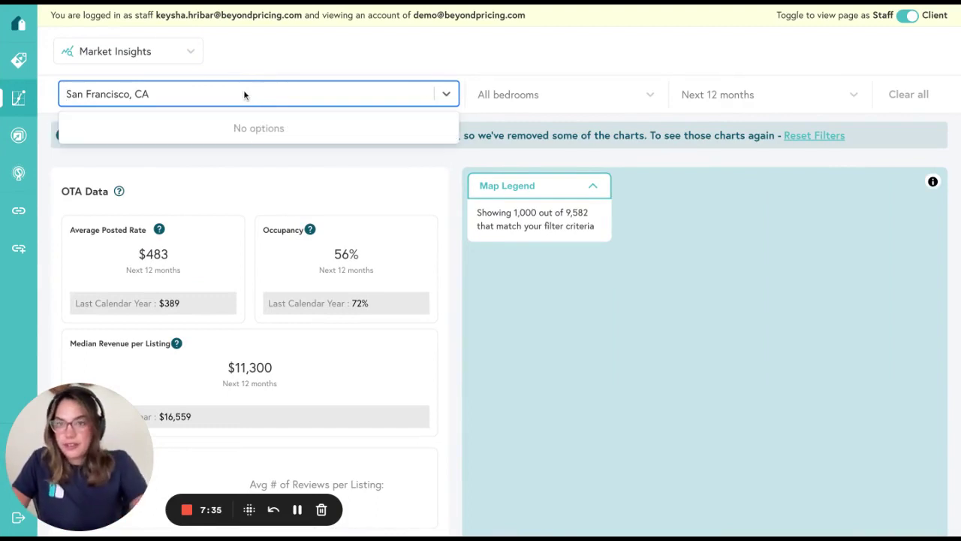
pyautogui.click(259, 57)
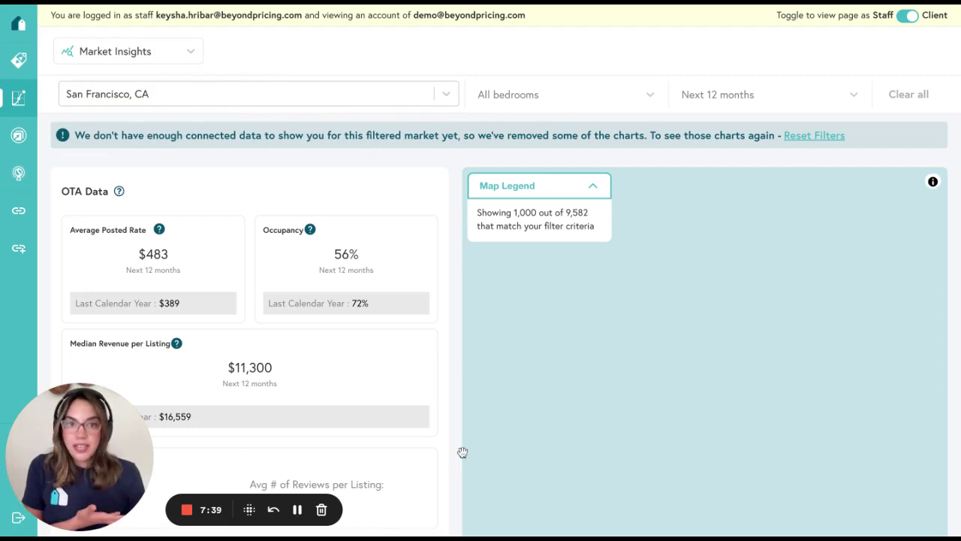
pyautogui.click(124, 51)
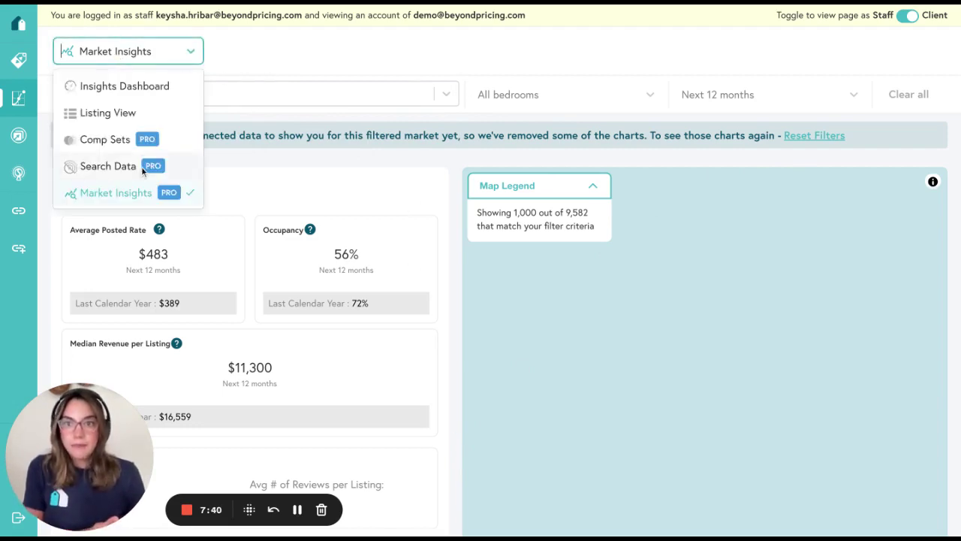
pyautogui.click(141, 166)
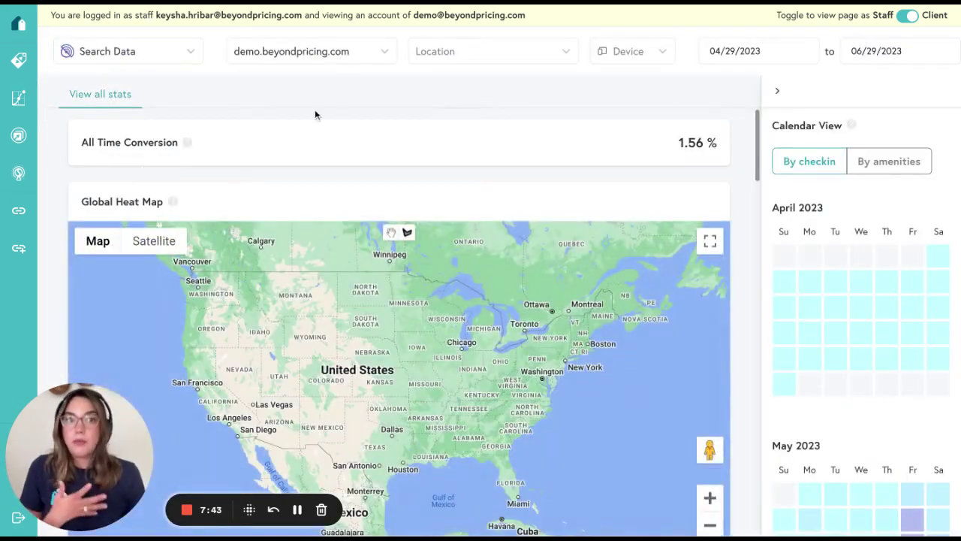